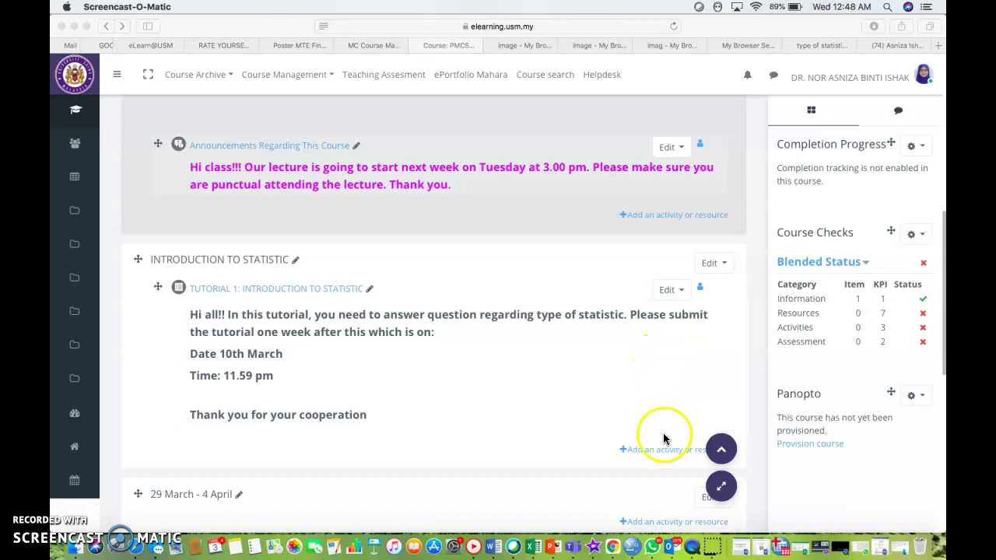
Scroll to INTRODUCTION TO STATISTIC and bring up its 'Add an activity or resource' chooser
scroll(662, 448, "down", 2)
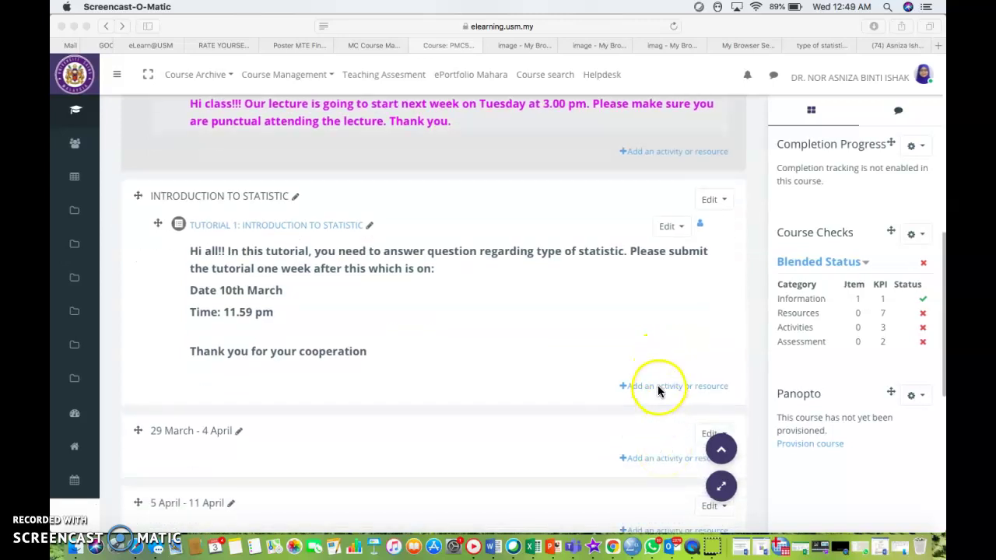
left_click(658, 387)
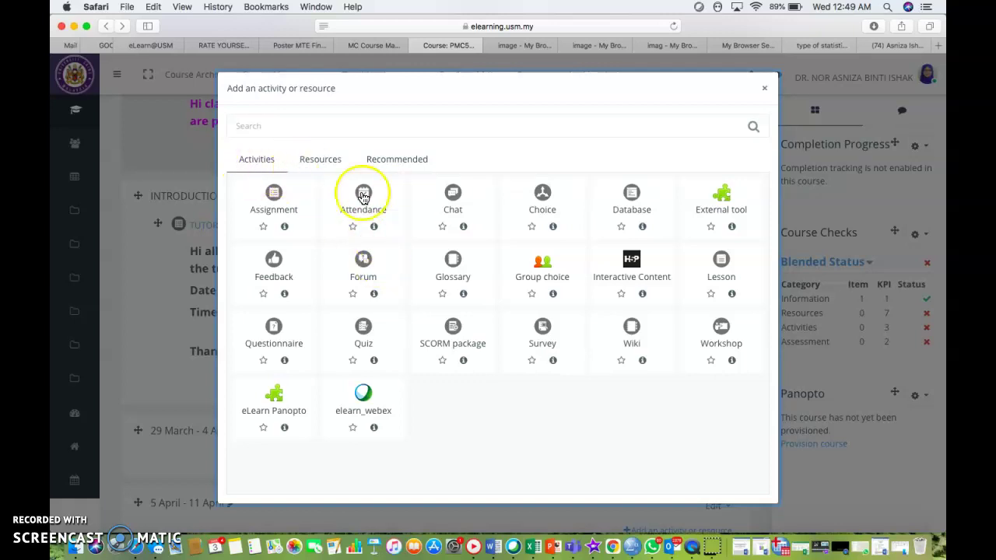
Choose Forum as the new activity type
left_click(362, 270)
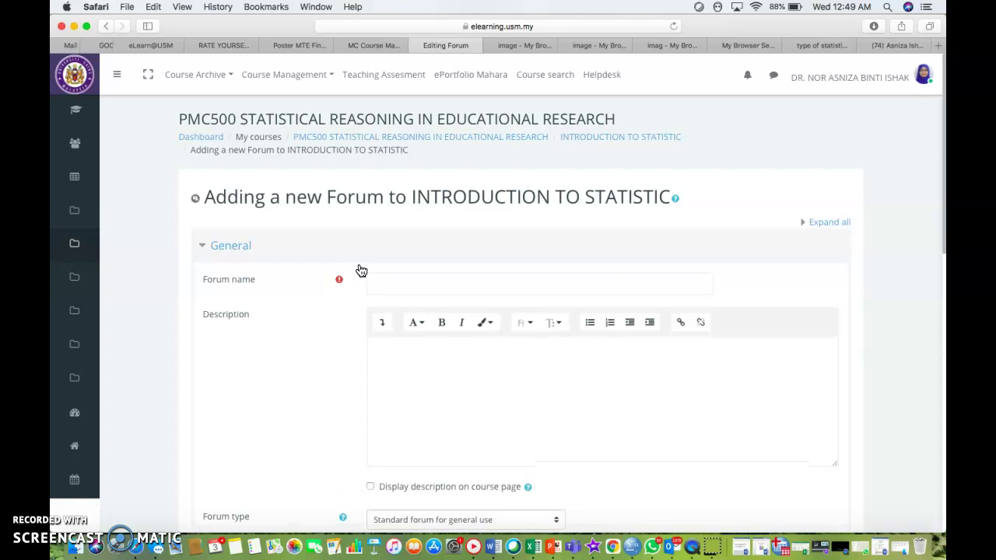
Name the forum 'THE PROS AND CONS USING STATISTICS IN OUR RESEARCH', replacing the mistyped 'LIVE'
left_click(404, 282)
left_click(404, 282)
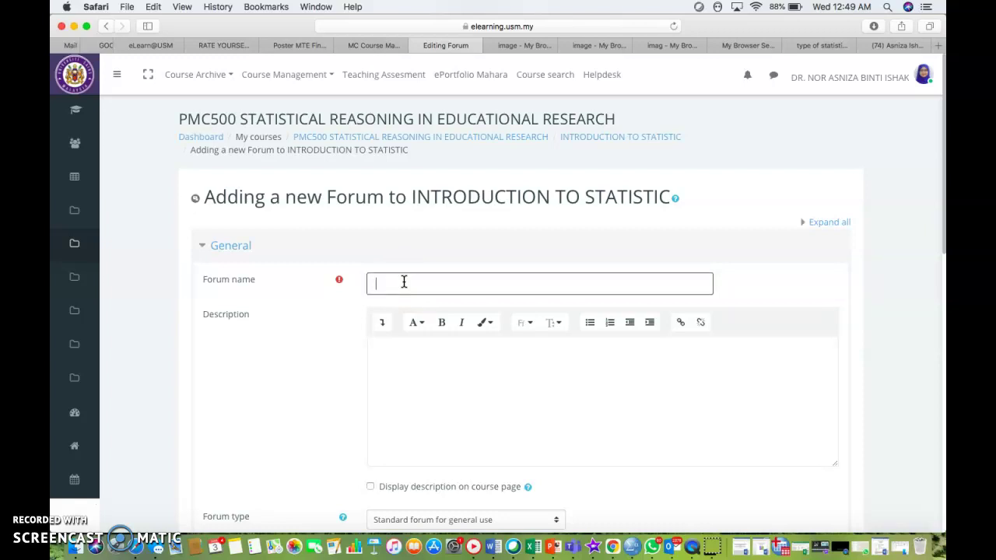
type("THE PROS AND CO")
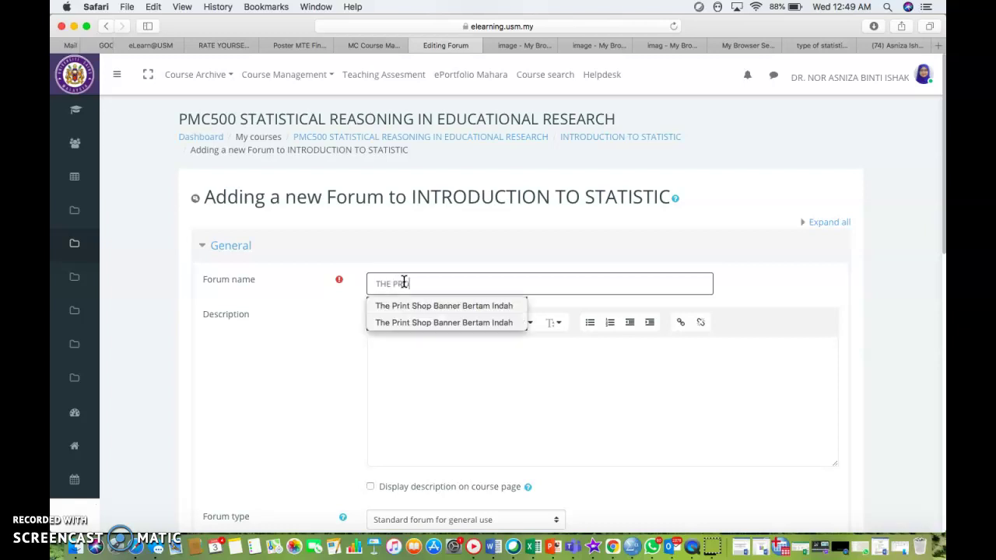
type("NS")
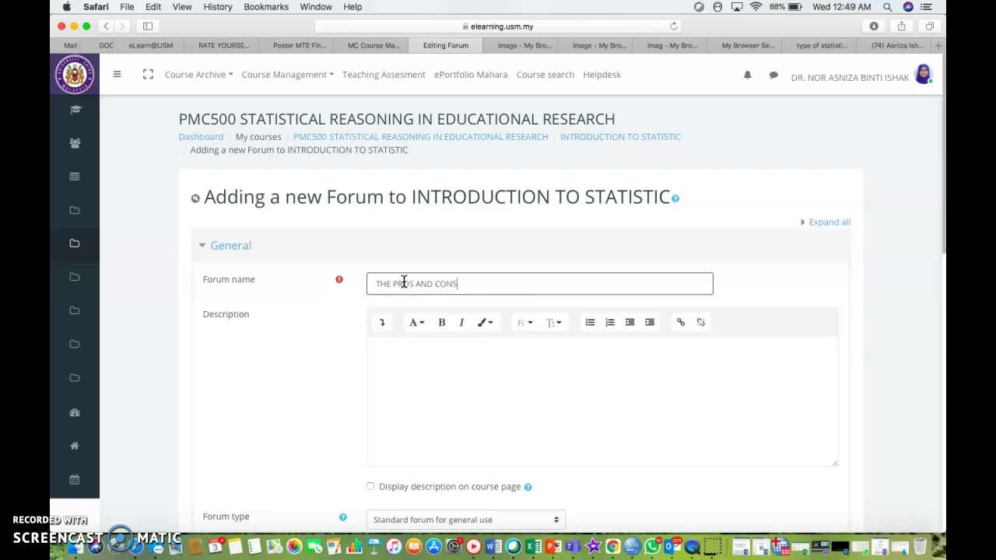
type(" USING STATISTICS IN OUR LIVE")
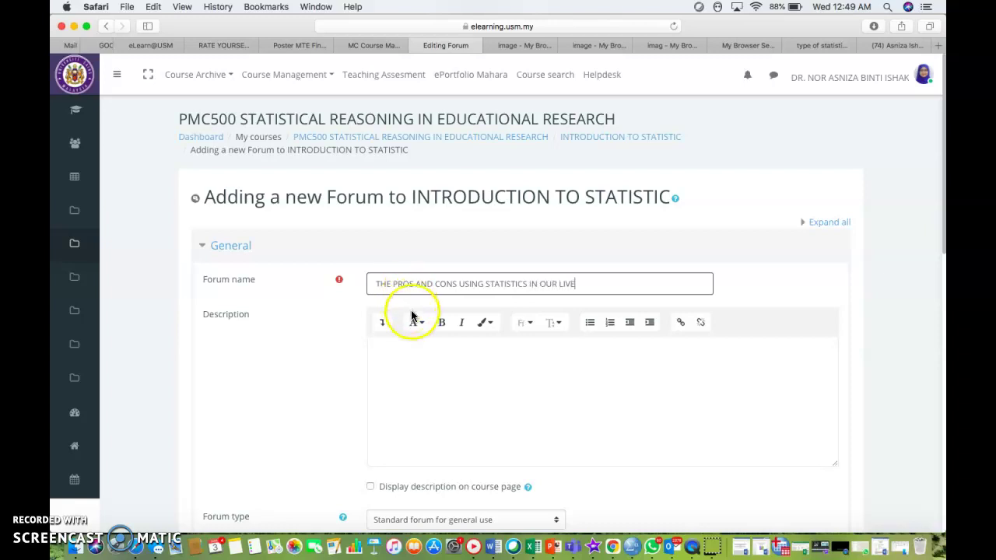
key("BackSpace")
key("BackSpace")
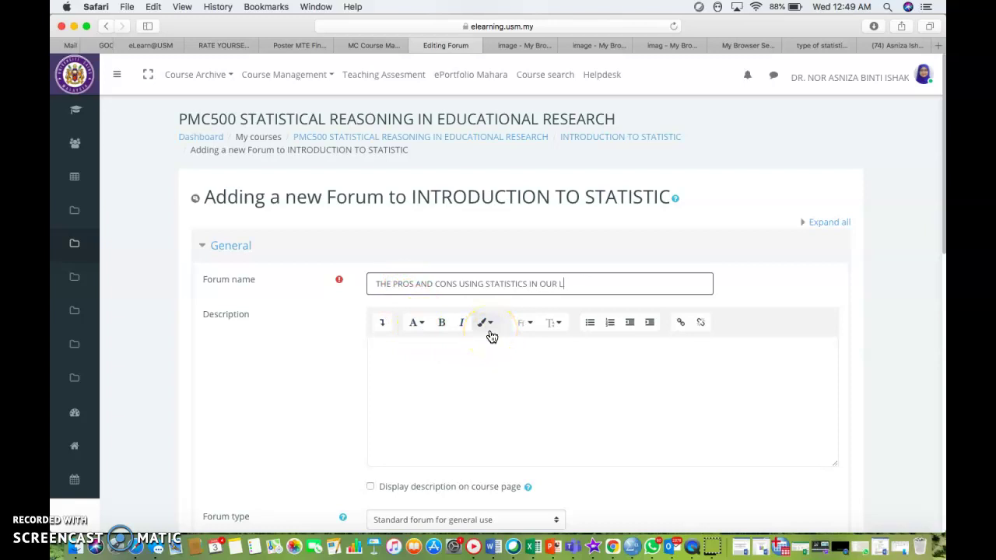
key("BackSpace")
key("BackSpace")
type("RESEARCH")
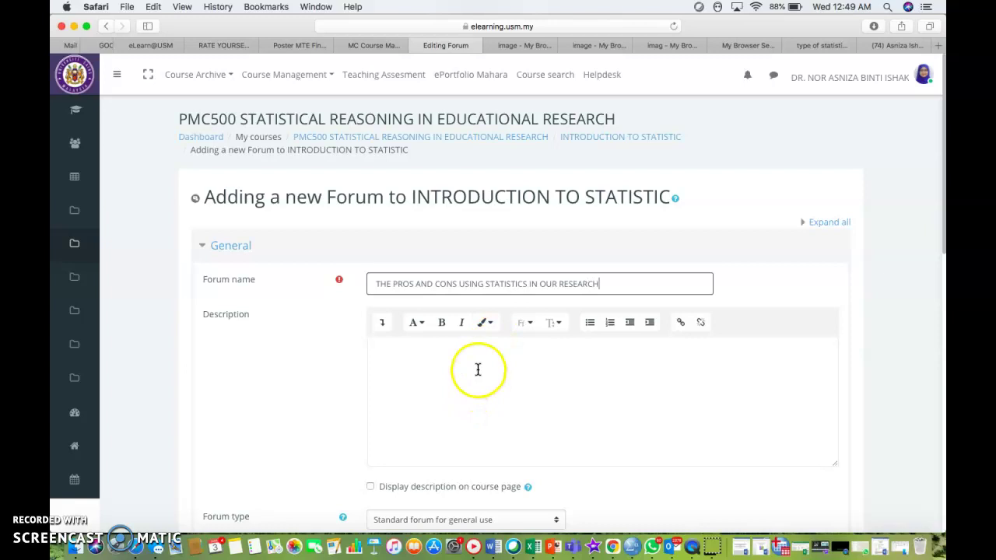
Write a description inviting all to the Pros and Cons Using Statistics in Our Research forum, participation compulsory
left_click(477, 368)
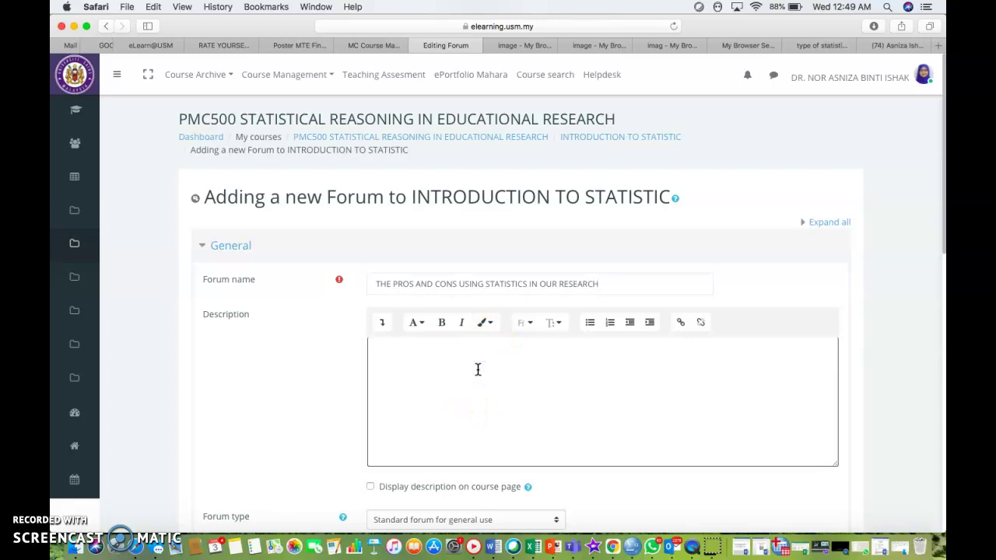
type("h")
key("BackSpace")
type("Hi all!! In this activity I wan you to")
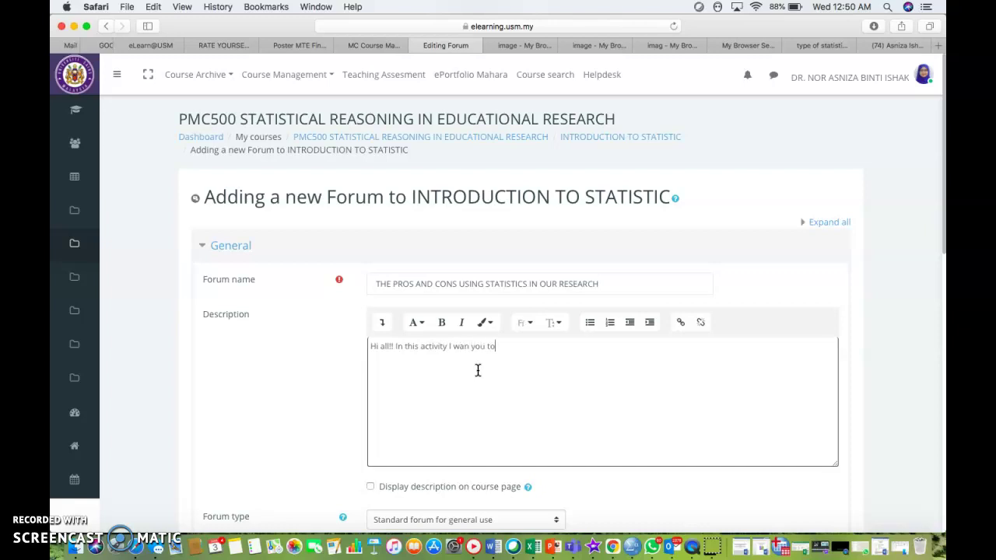
type(" participate in a forum entitles")
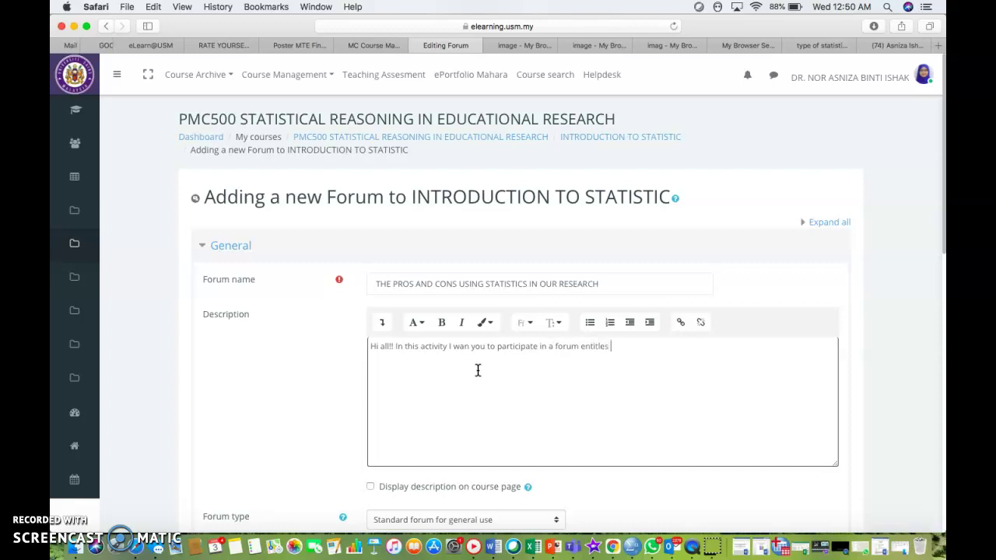
type(" ThE pROS")
key("BackSpace")
key("BackSpace")
key("BackSpace")
key("BackSpace")
key("BackSpace")
type("Pros and Co")
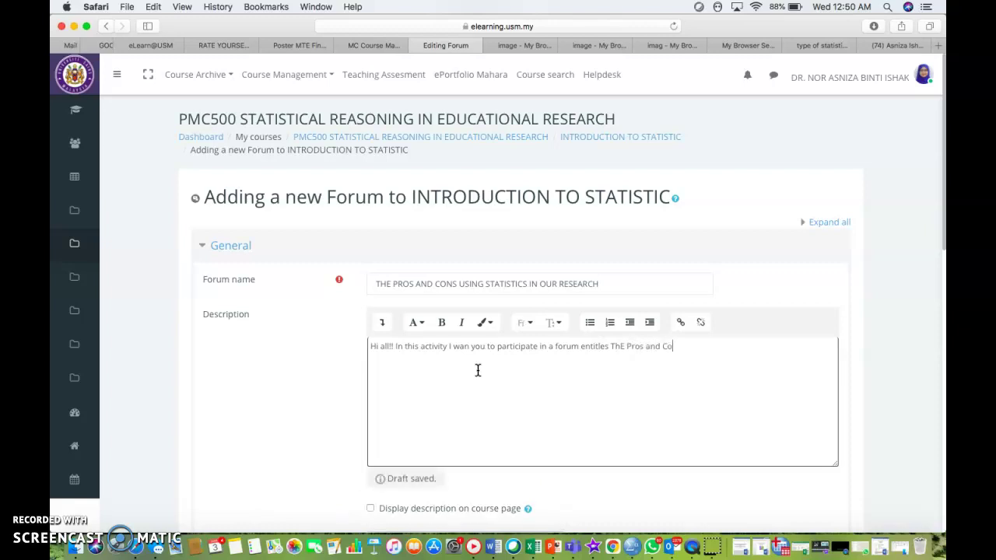
type("ns Using St")
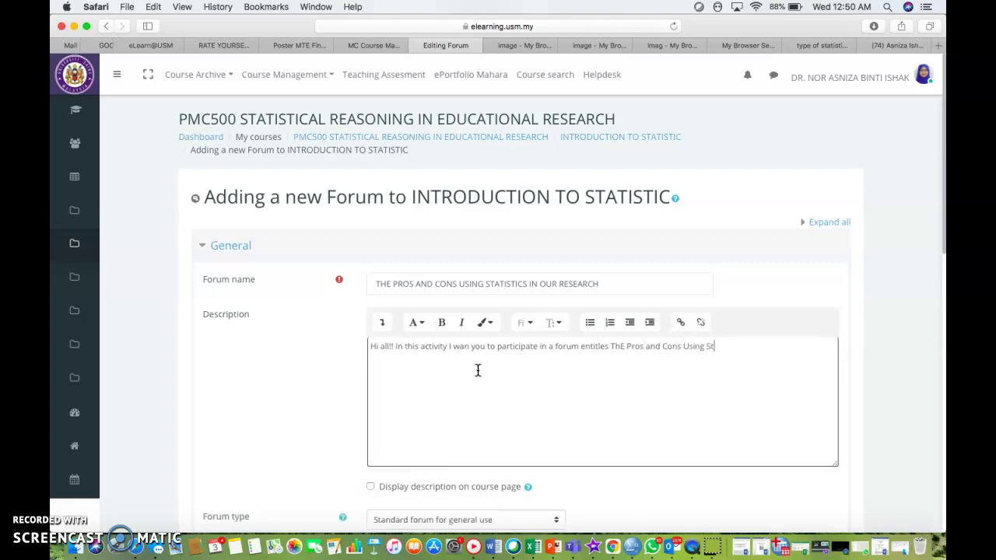
type("atistics in Our Research. E")
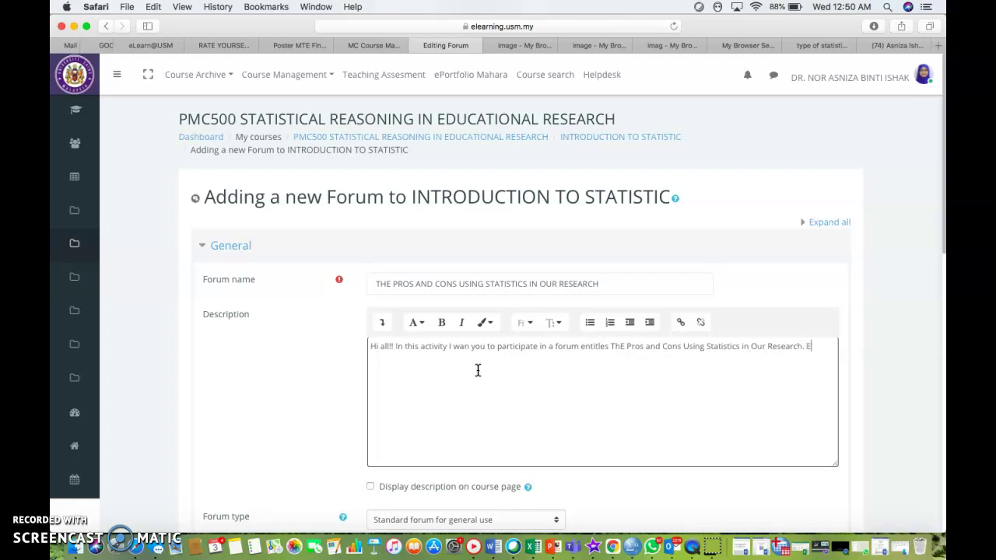
type("verybody is comp")
key("BackSpace")
type("pulso")
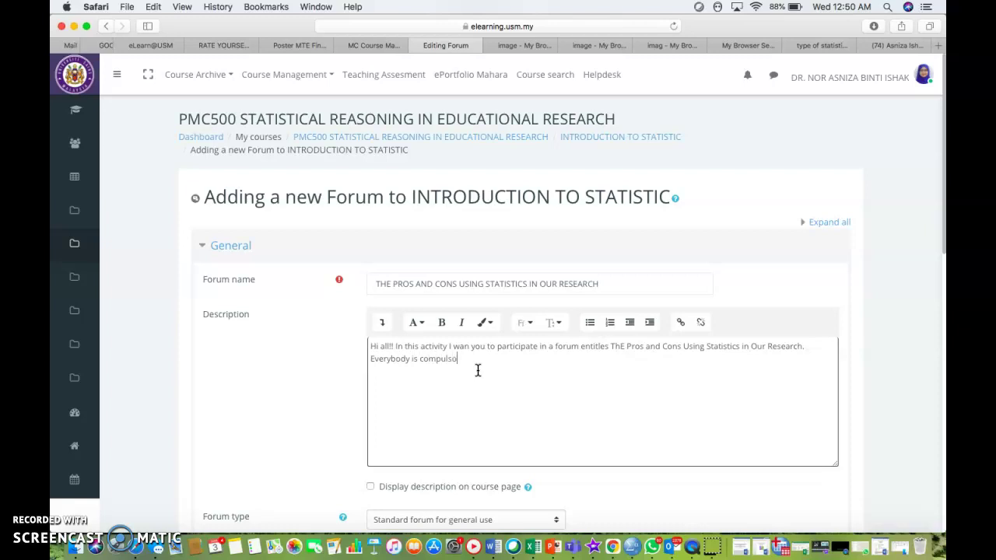
type("try to participate in thi")
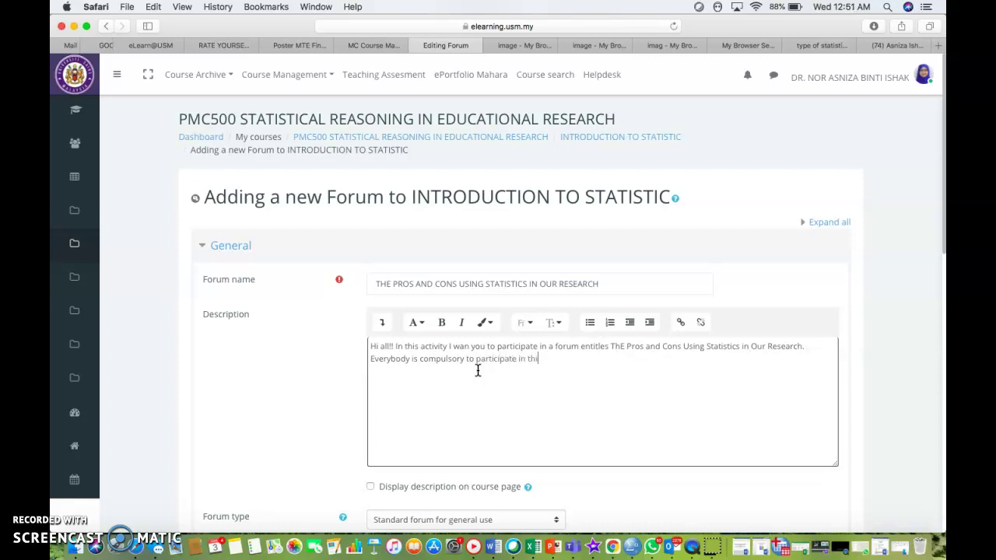
type("e forum. Thank you.")
left_click(542, 361)
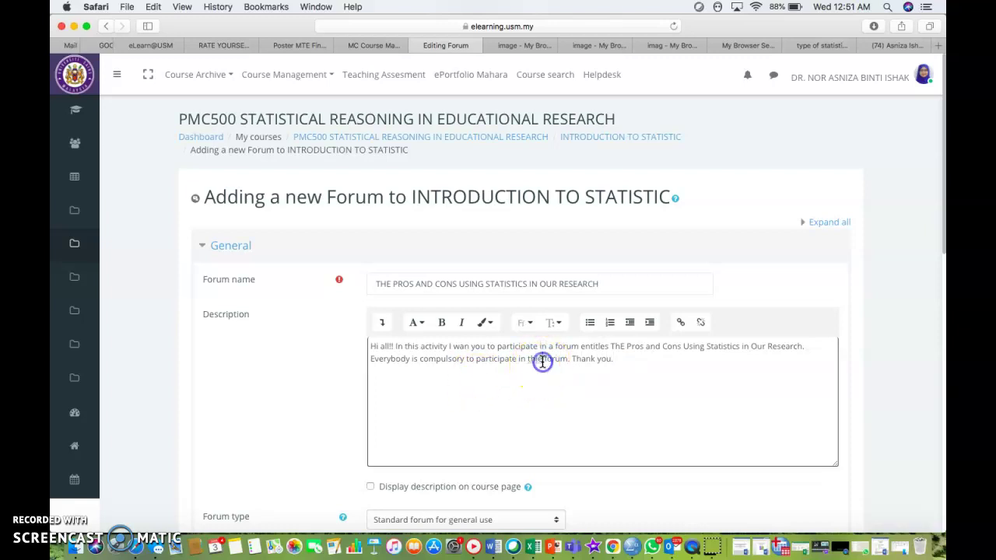
key("BackSpace")
Correct 'thie' to 'this', then make the whole description bold in a larger font size
type("s")
left_click(615, 362)
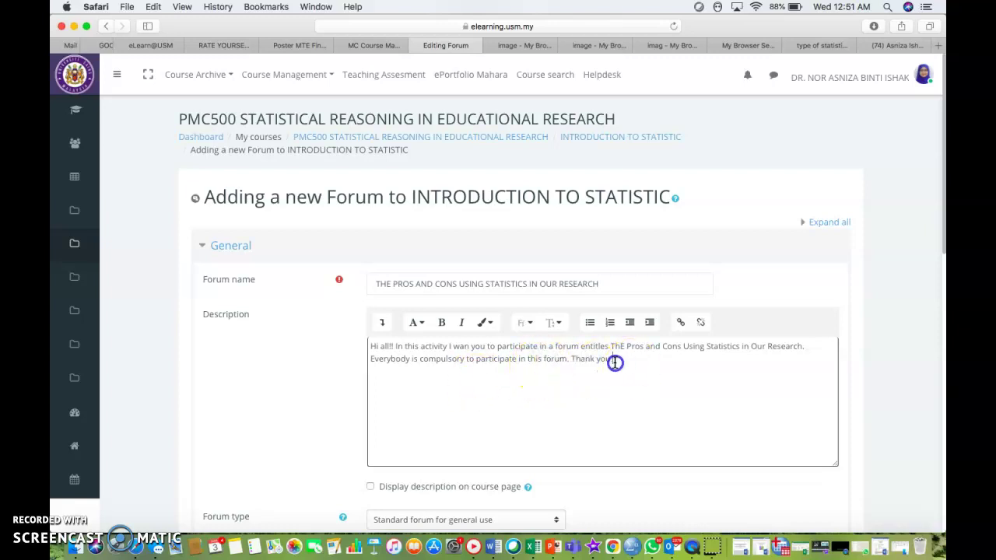
left_click_drag(615, 363, 370, 346)
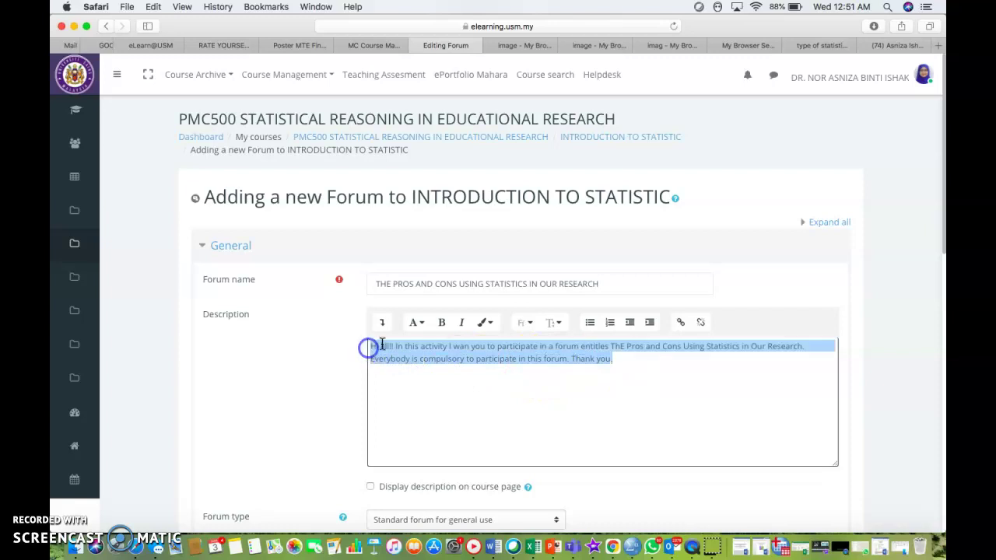
left_click(441, 323)
left_click(556, 324)
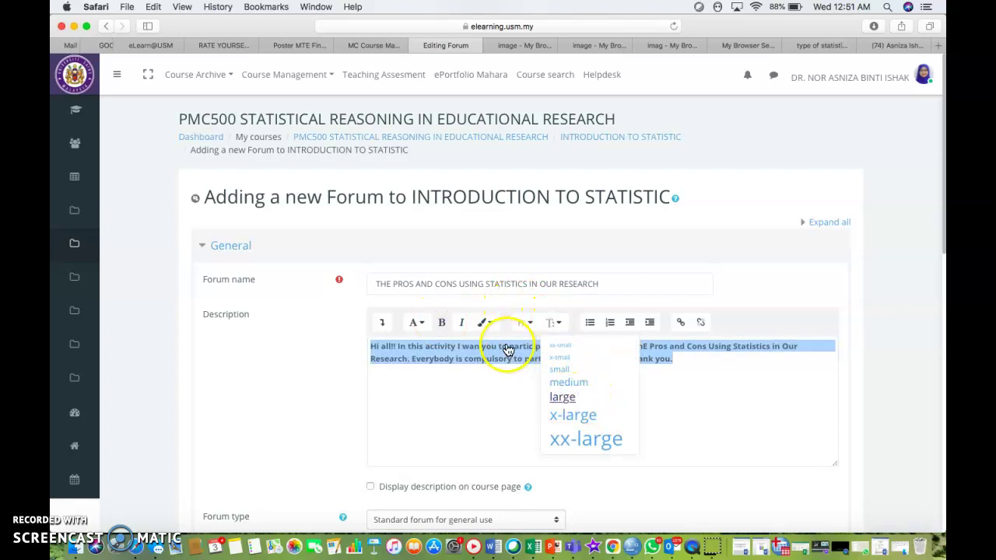
left_click(485, 324)
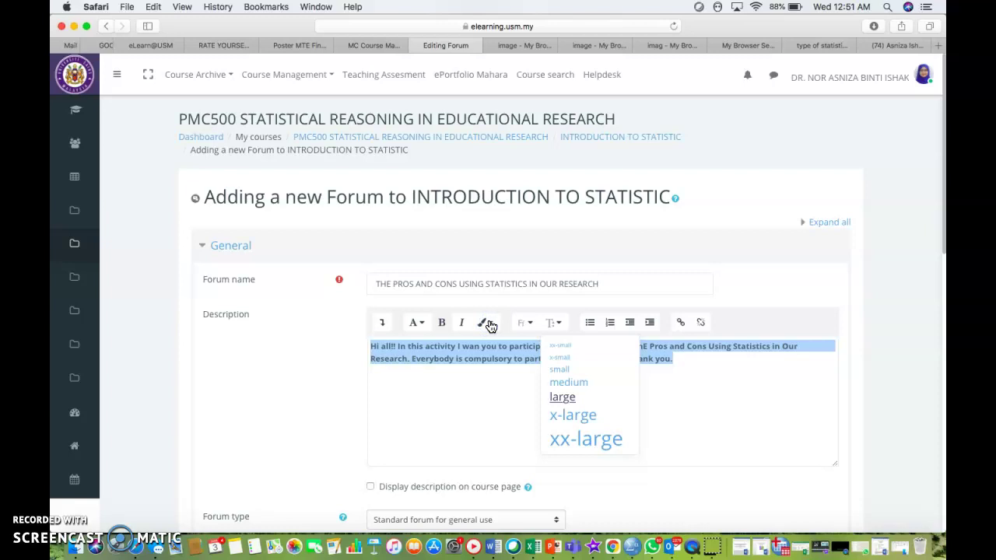
left_click(486, 324)
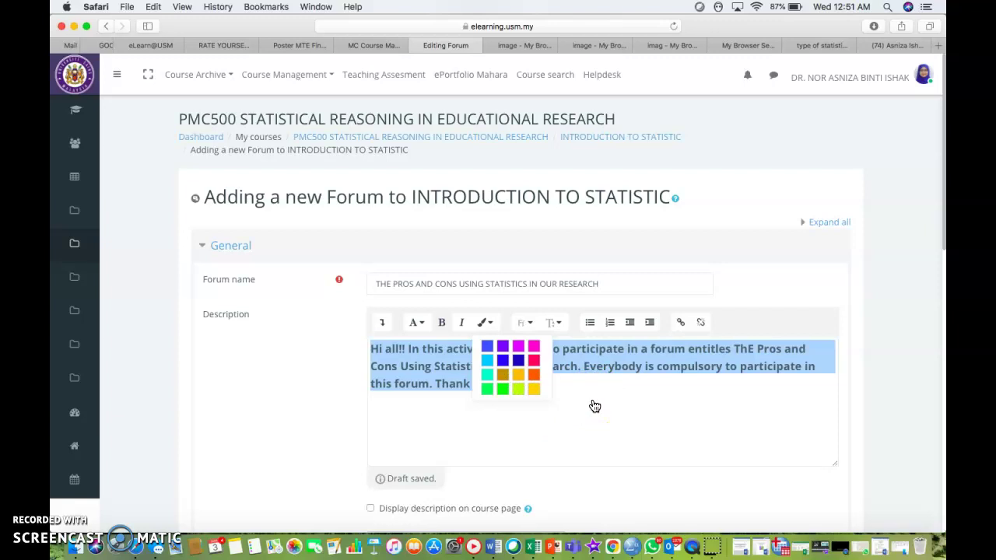
left_click(594, 406)
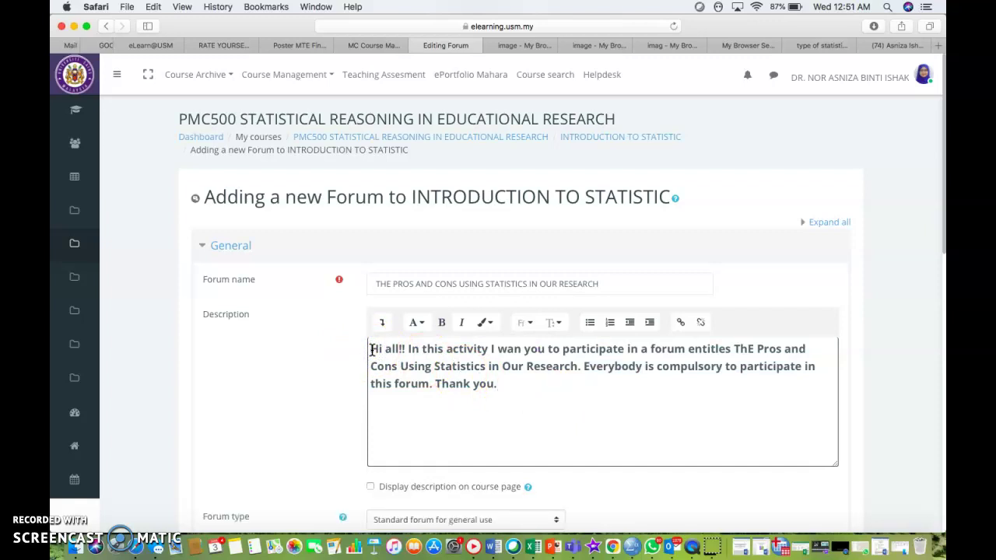
Add a blank line above 'Hi all!!' and start inserting an image there
left_click(371, 350)
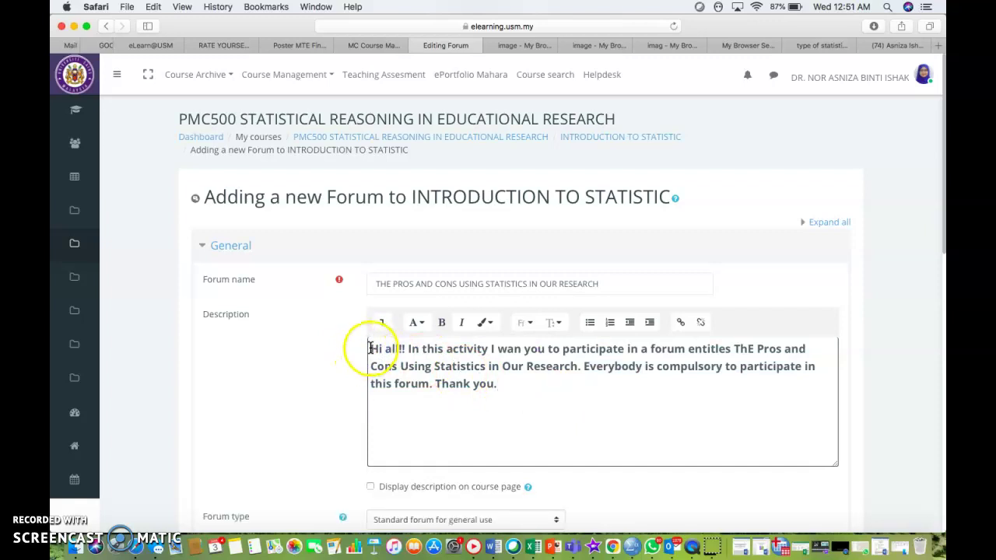
key("Return")
key("Return")
key("Return")
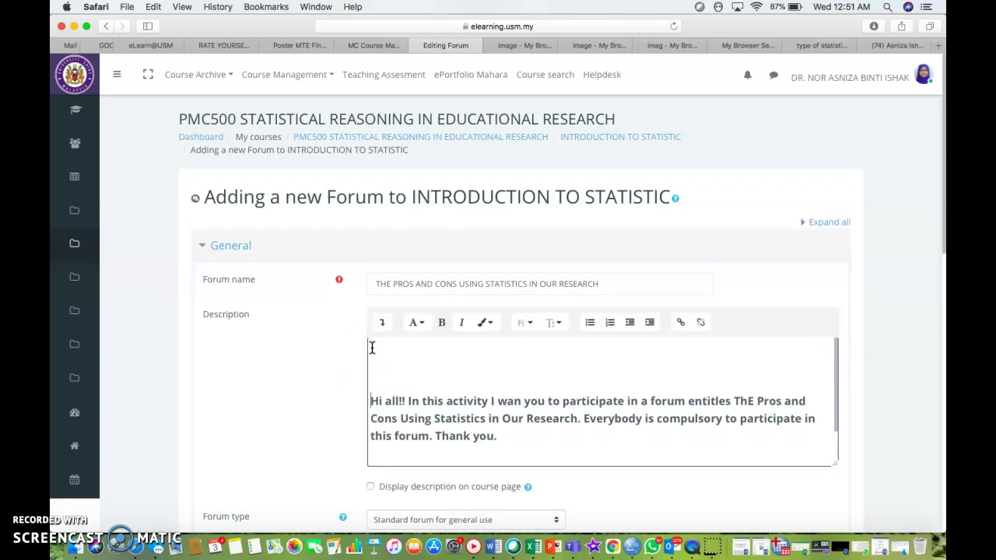
left_click(409, 354)
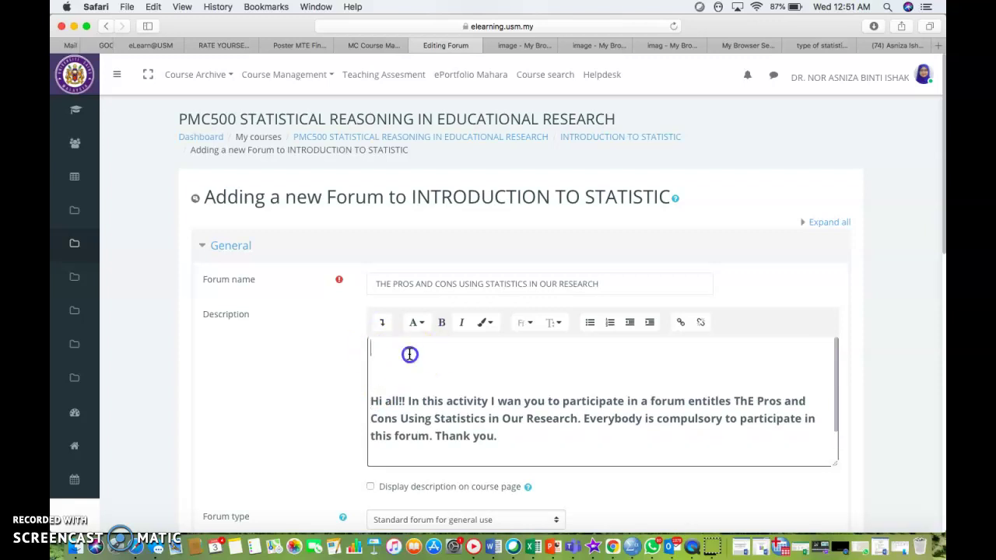
left_click(383, 323)
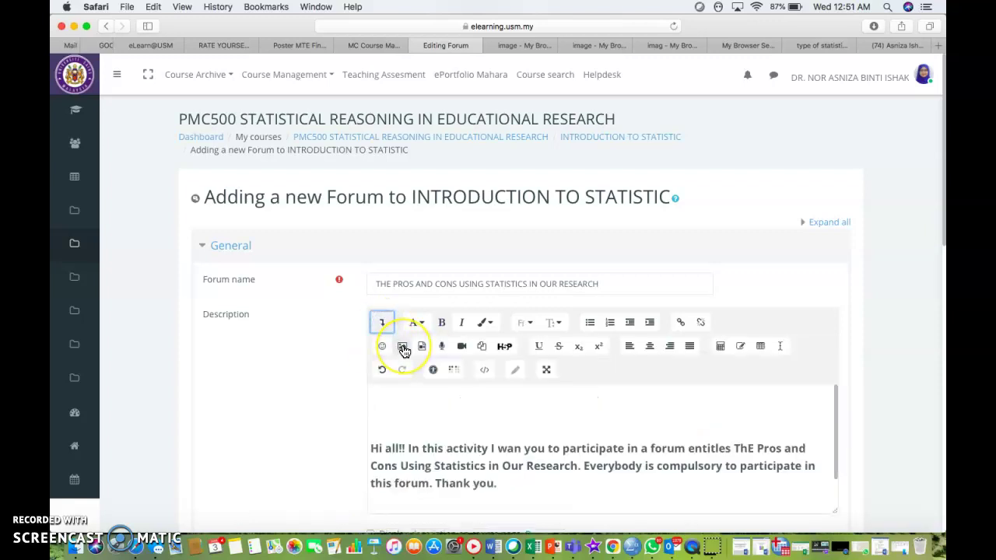
left_click(403, 348)
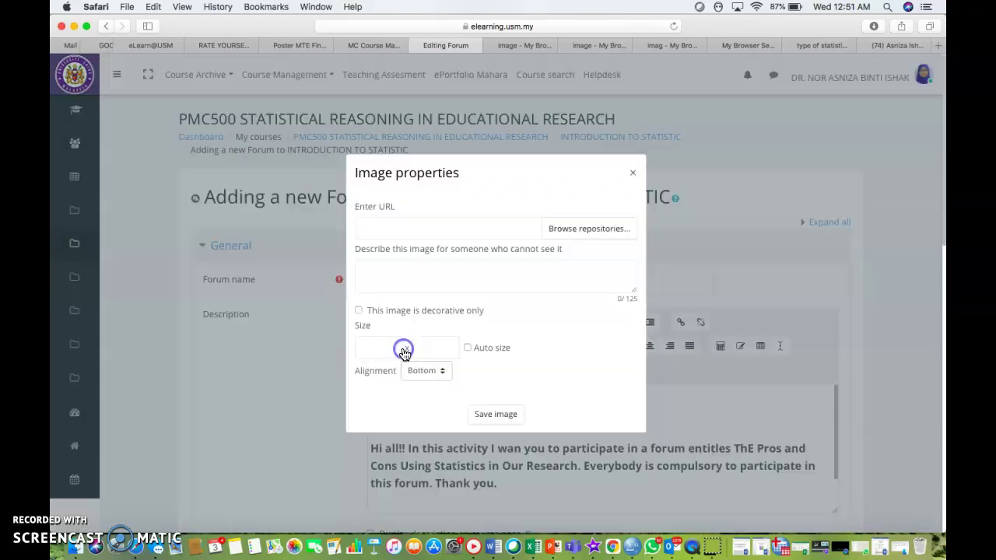
Upload the Unknown-15 image from the Downloads folder via the file picker
left_click(585, 229)
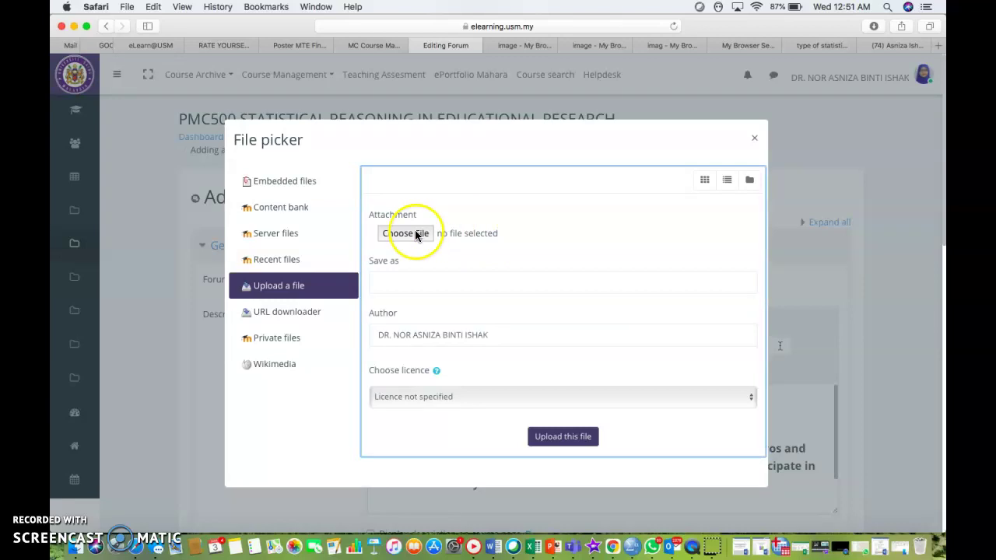
left_click(418, 234)
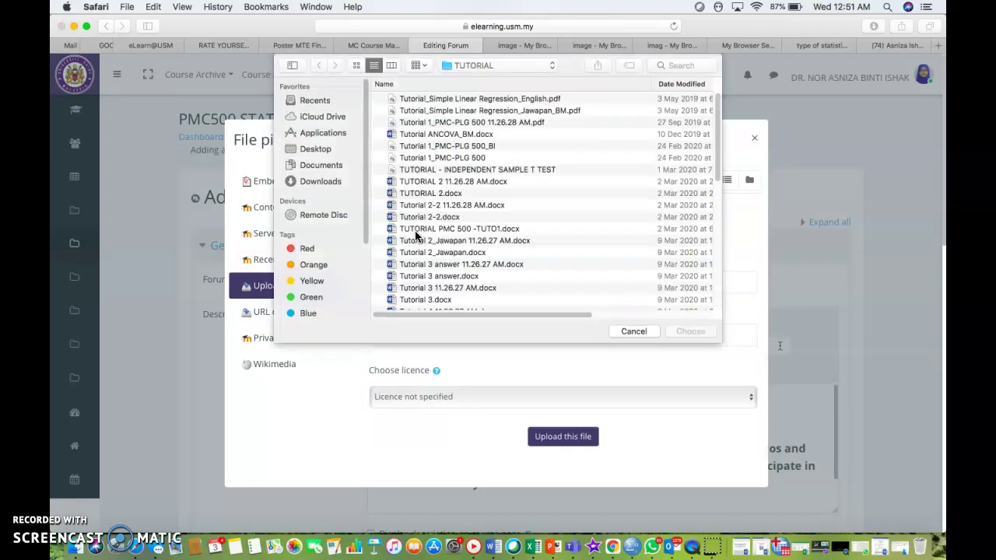
left_click(331, 182)
scroll(533, 253, "down", 10)
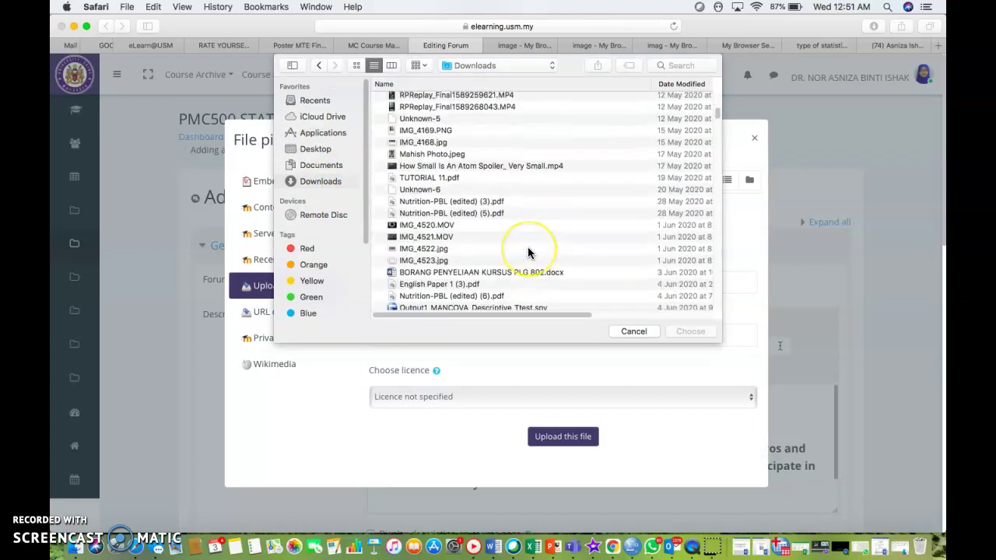
scroll(526, 252, "down", 15)
left_click(718, 141)
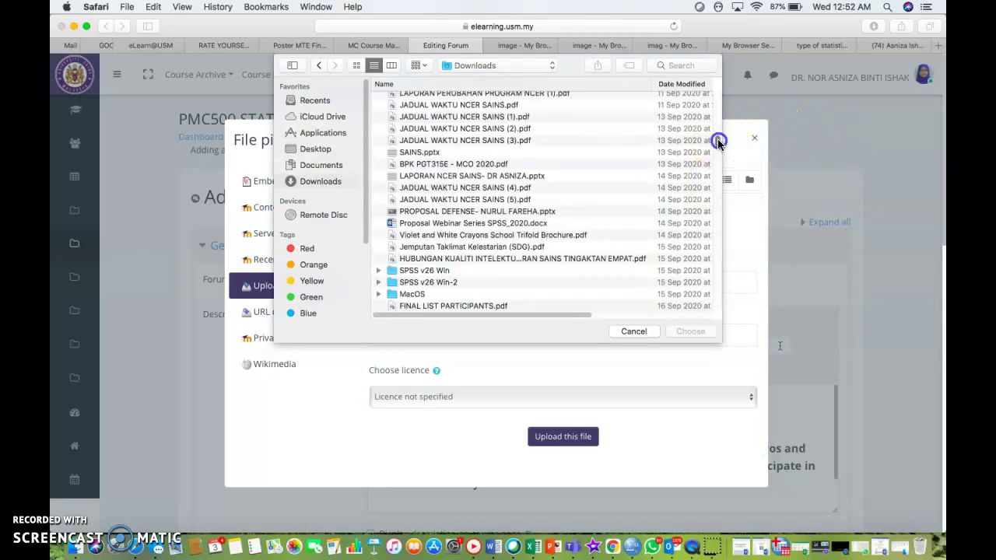
left_click_drag(718, 141, 716, 319)
left_click(462, 305)
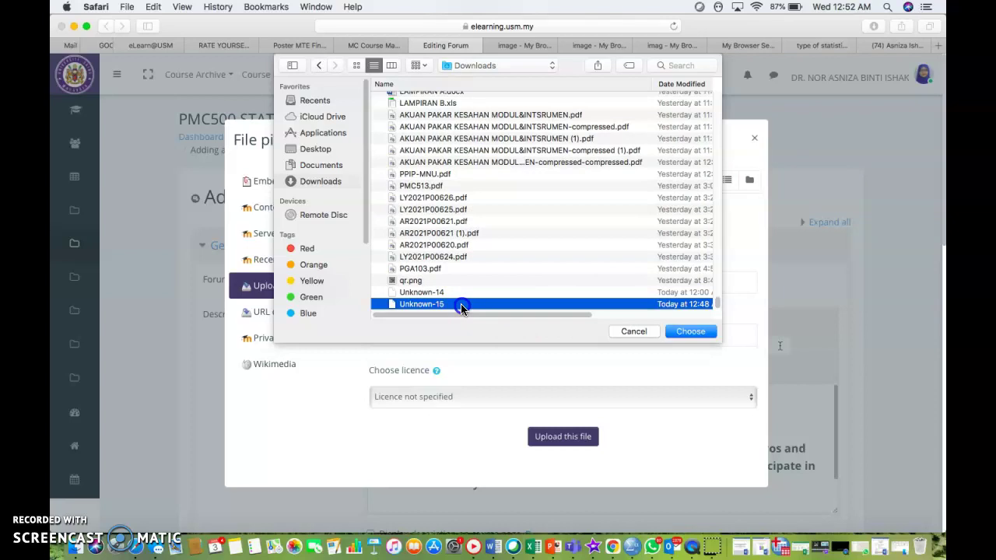
left_click(690, 332)
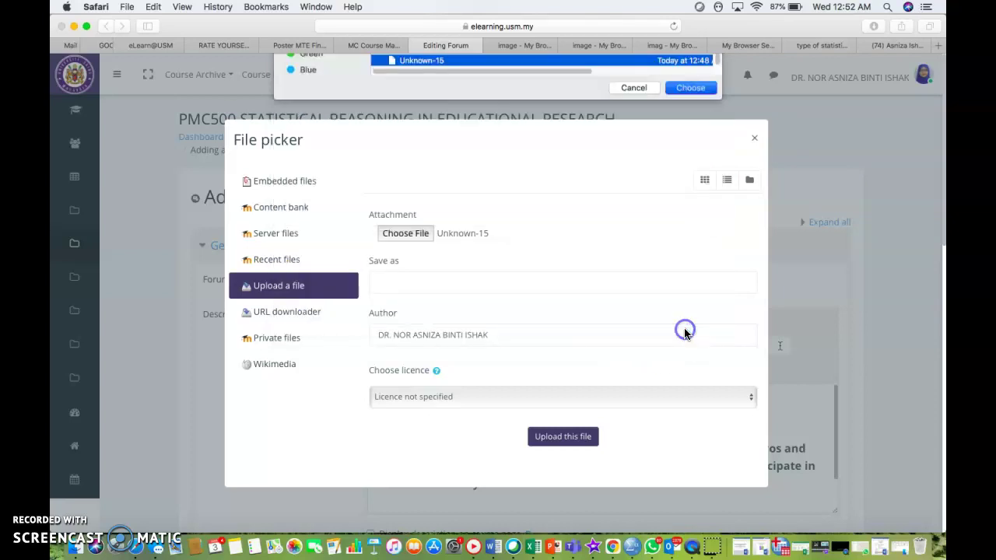
left_click(562, 438)
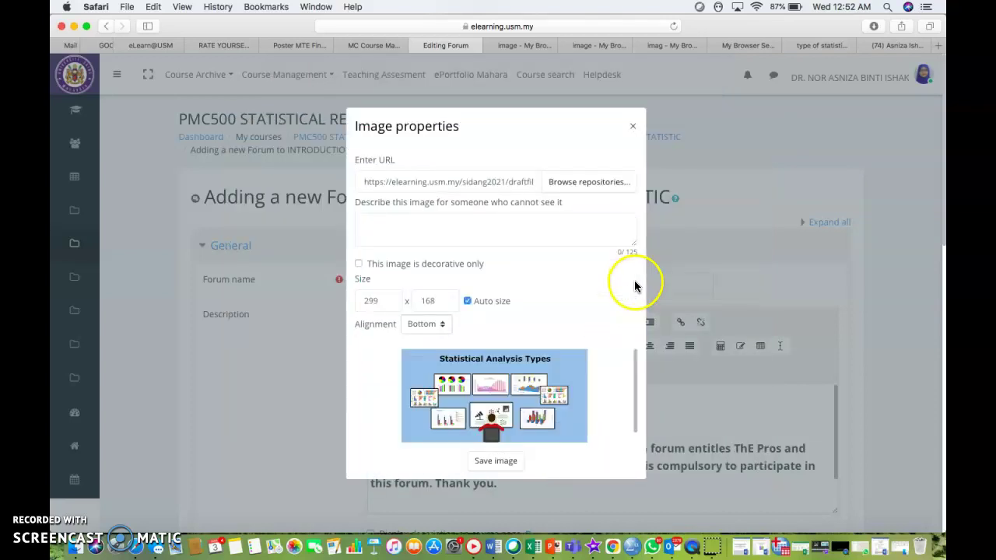
Resize the image to 600 × 337 and mark it as decorative only
left_click(394, 300)
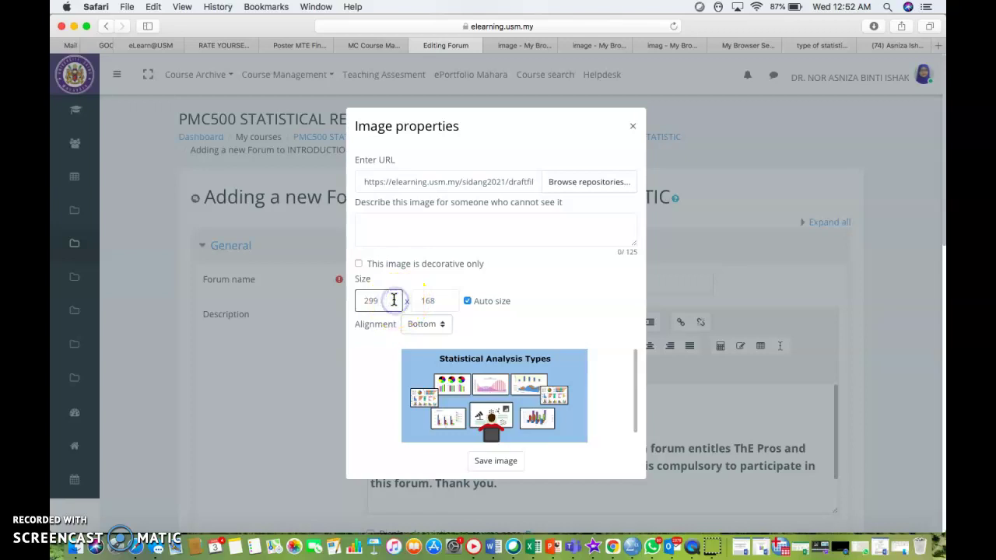
key("BackSpace")
key("BackSpace")
left_click(549, 307)
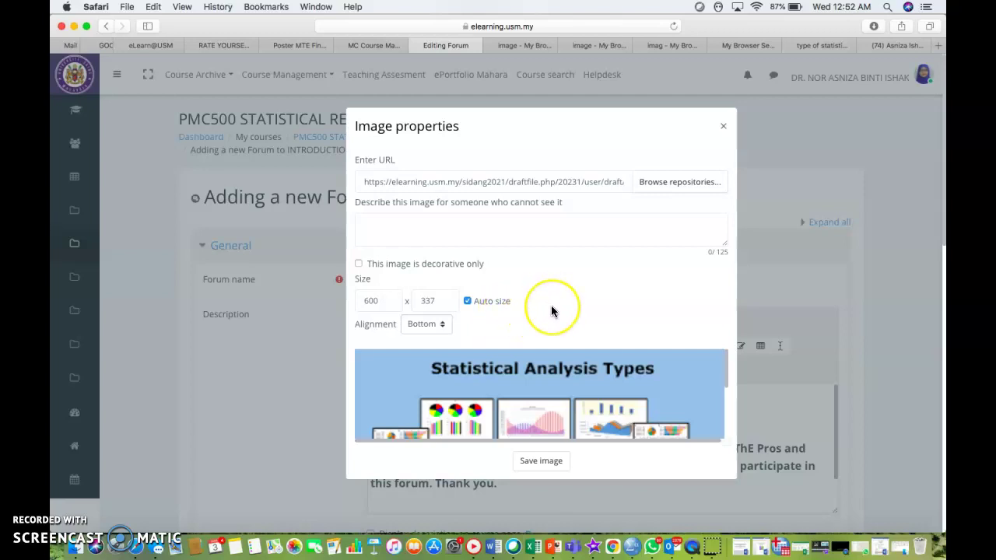
scroll(551, 311, "down", 2)
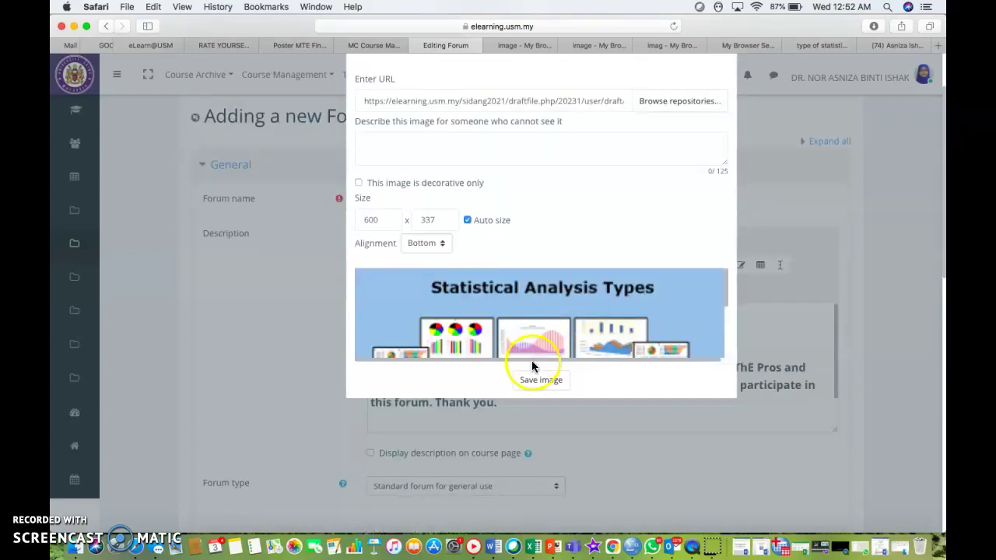
left_click(539, 380)
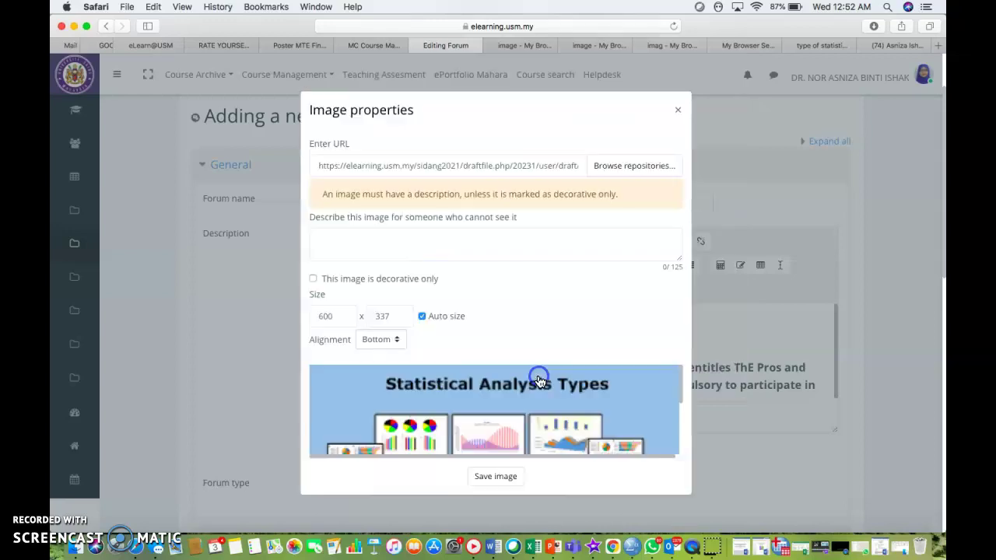
left_click(313, 281)
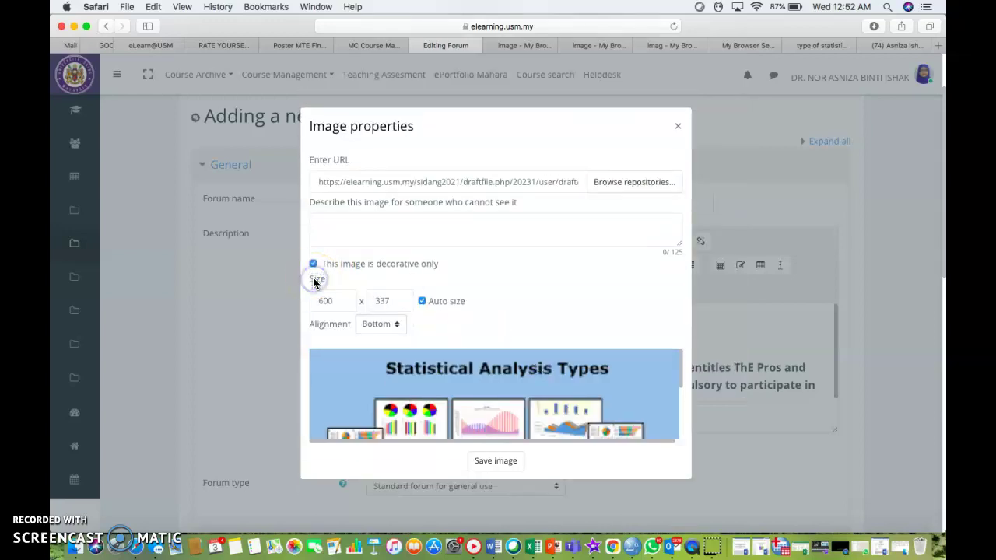
Save the image so it sits above the bold welcome message in the description
left_click(473, 463)
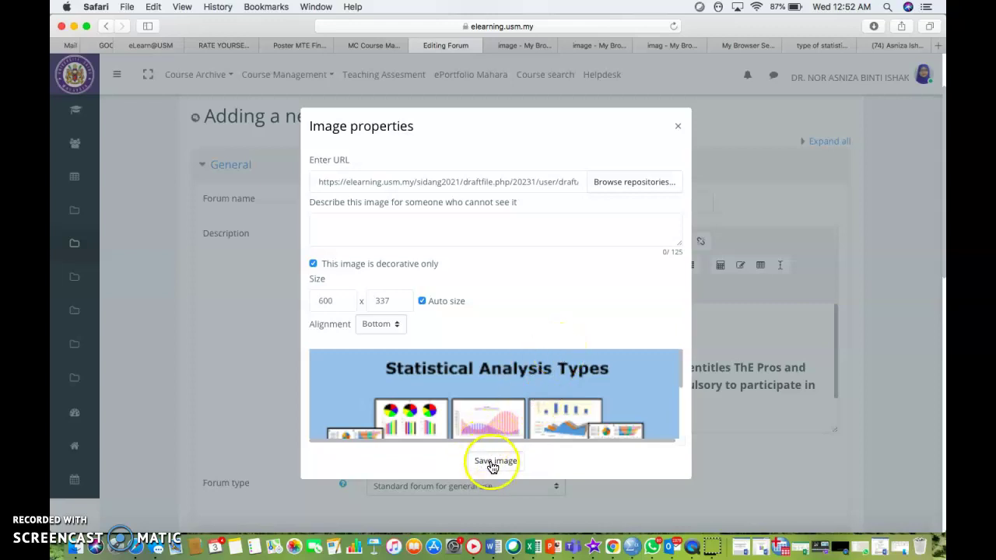
left_click(495, 462)
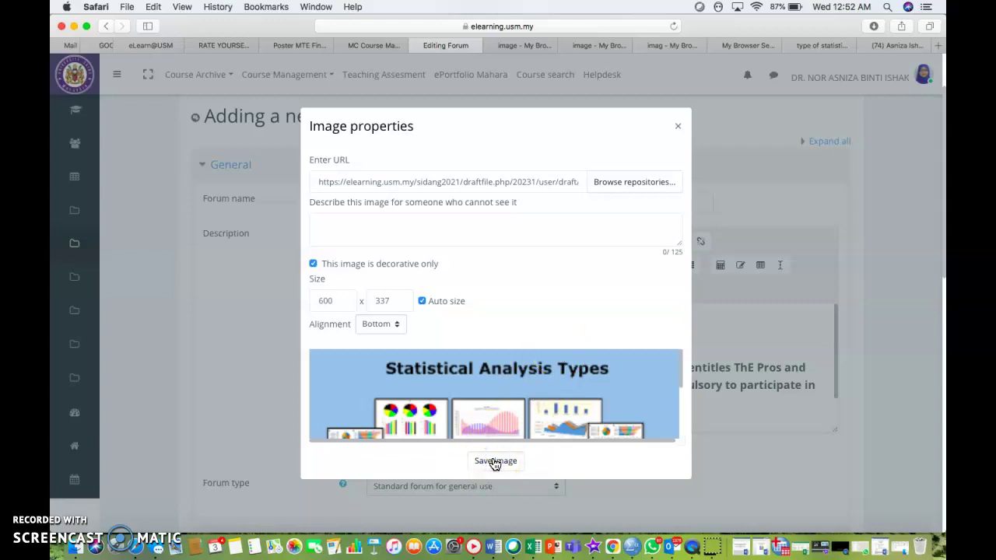
left_click(487, 463)
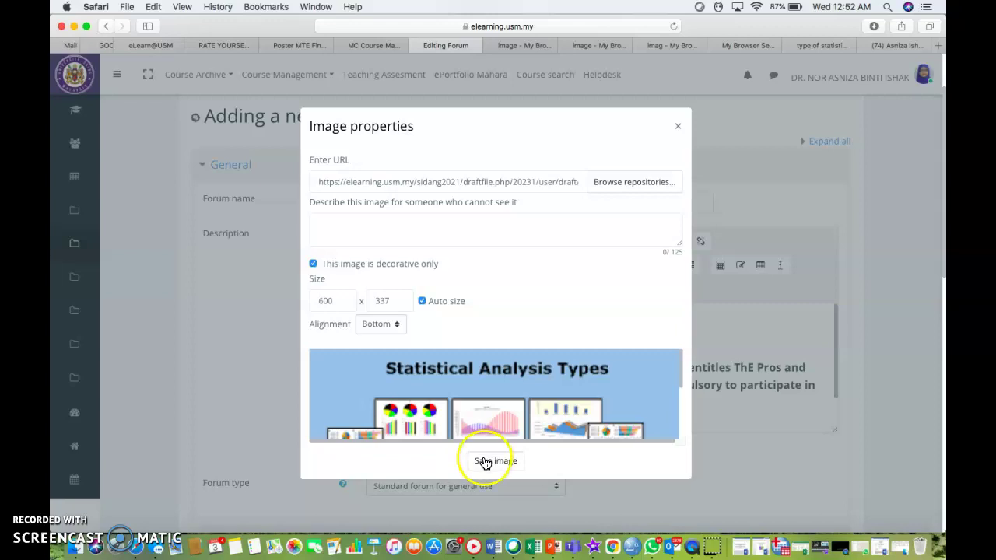
left_click(485, 462)
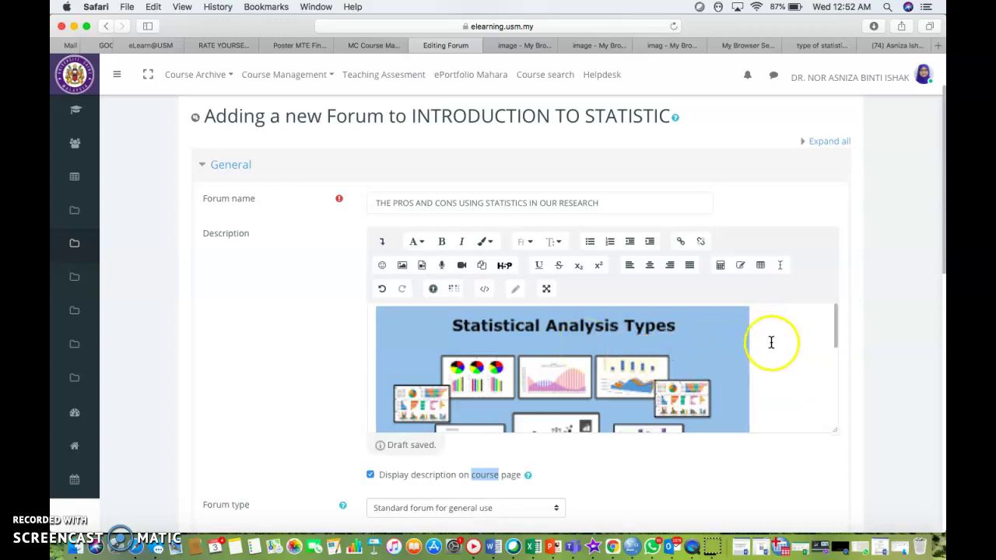
scroll(771, 342, "down", 4)
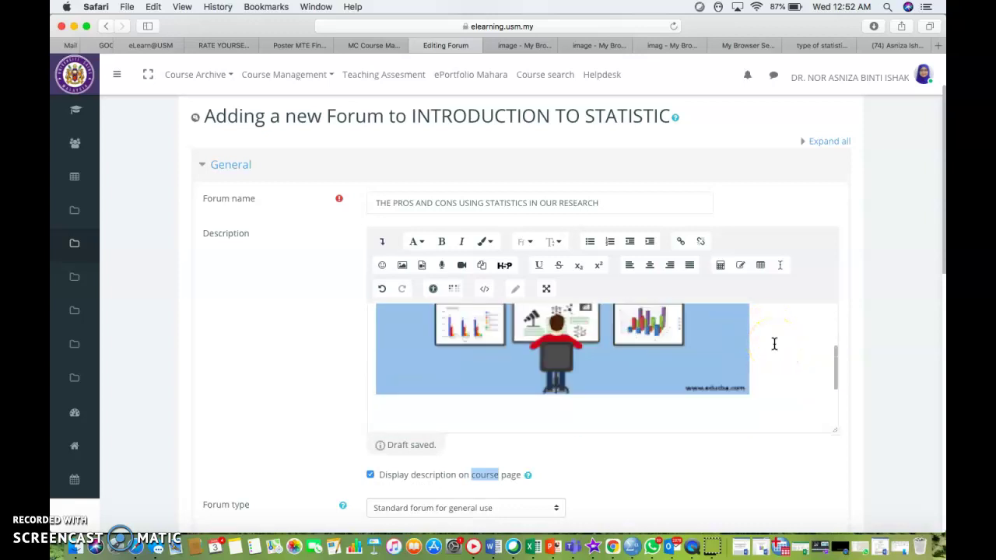
scroll(774, 346, "down", 1)
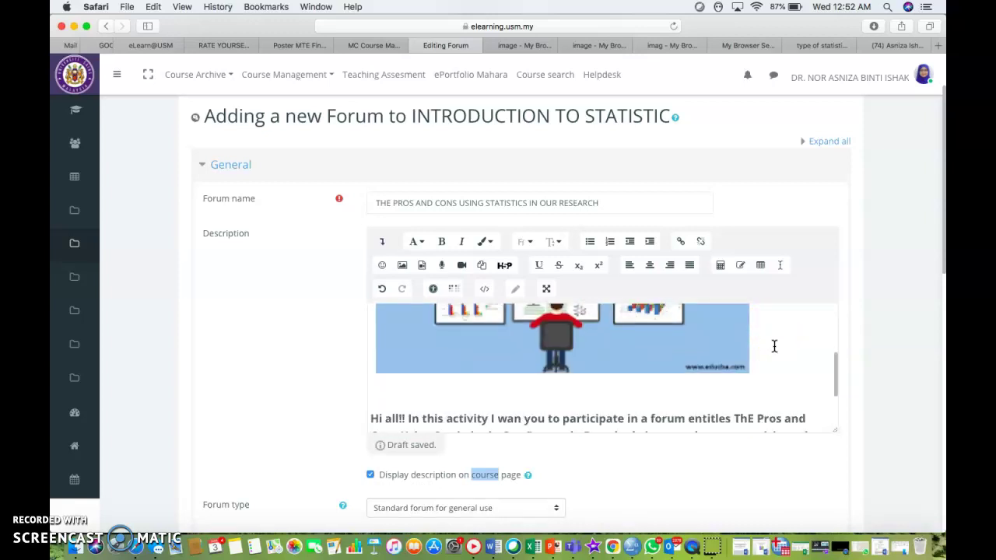
scroll(763, 372, "down", 5)
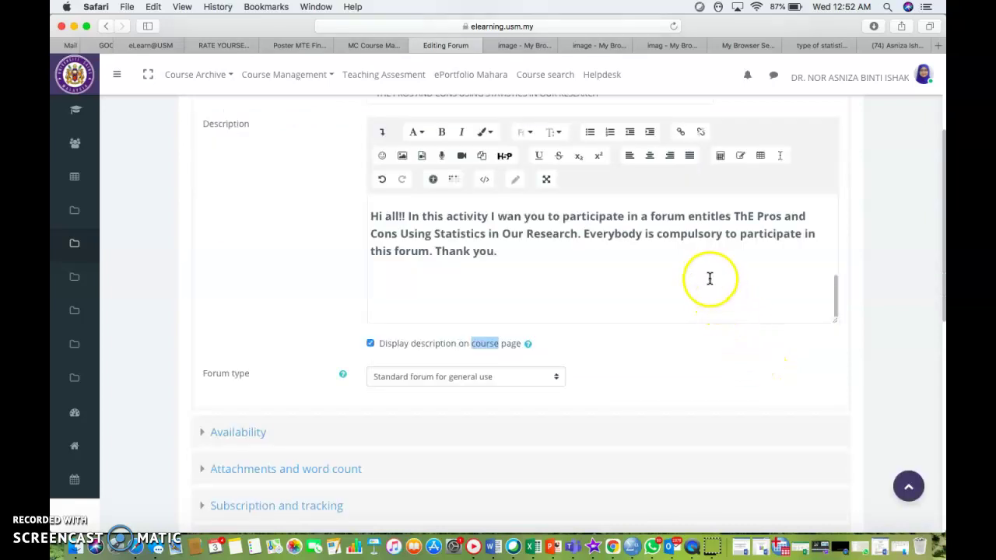
scroll(704, 273, "up", 3)
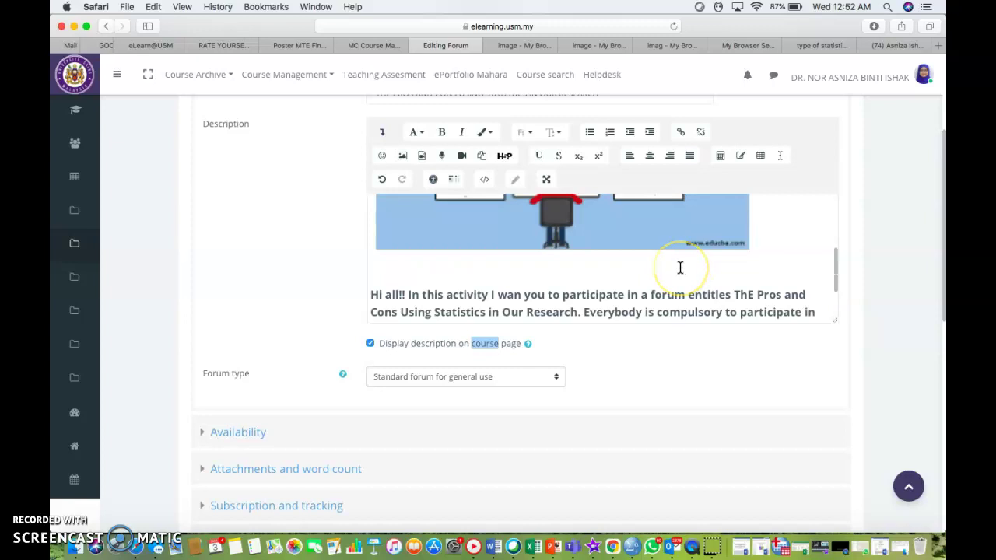
scroll(682, 273, "down", 1)
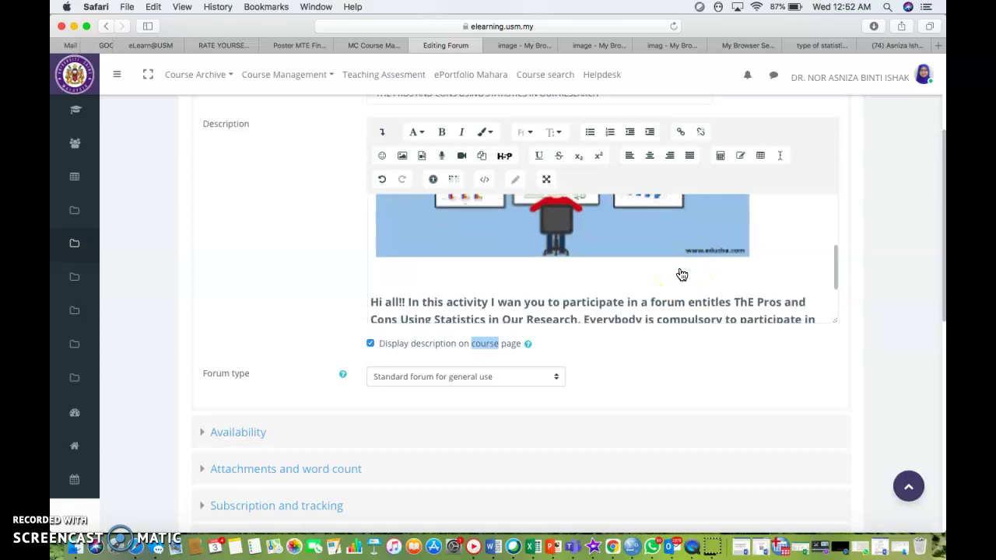
scroll(681, 274, "up", 2)
scroll(682, 274, "down", 5)
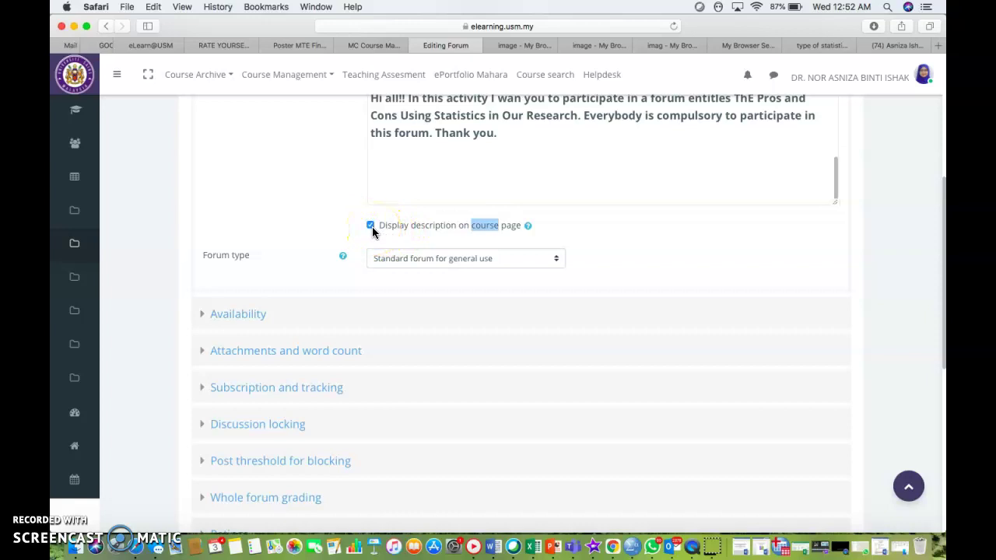
Enable the forum's due date and a cut-off date set to day 10
left_click(230, 319)
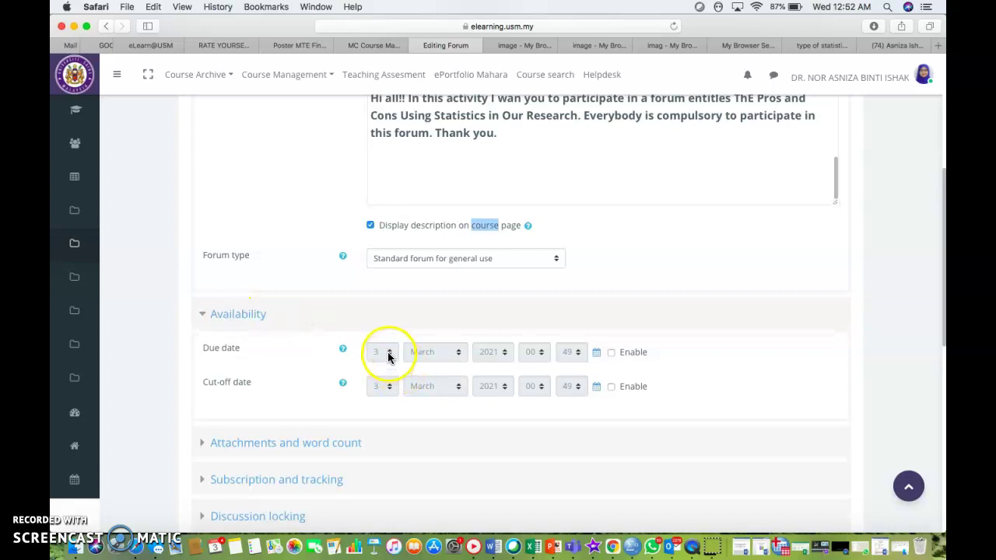
left_click(612, 352)
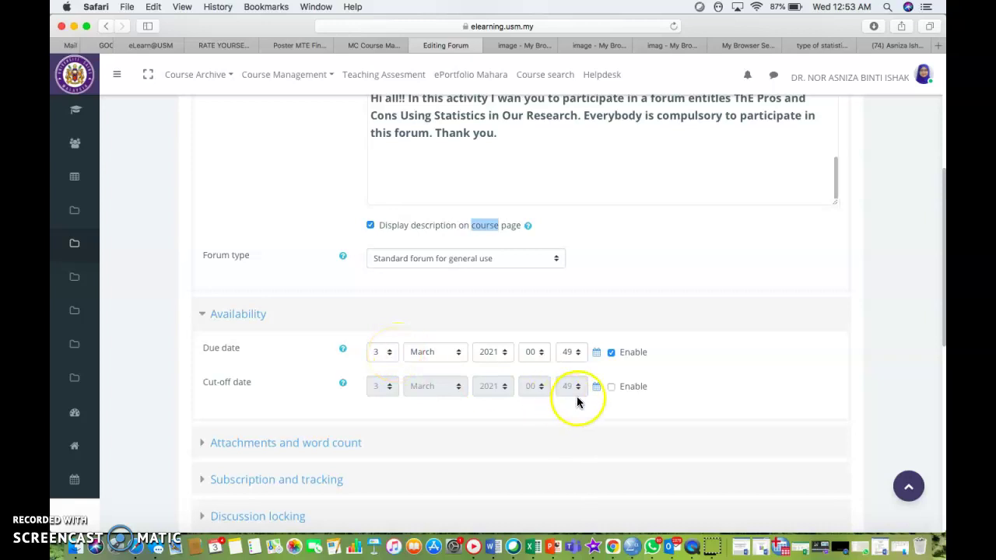
left_click(611, 387)
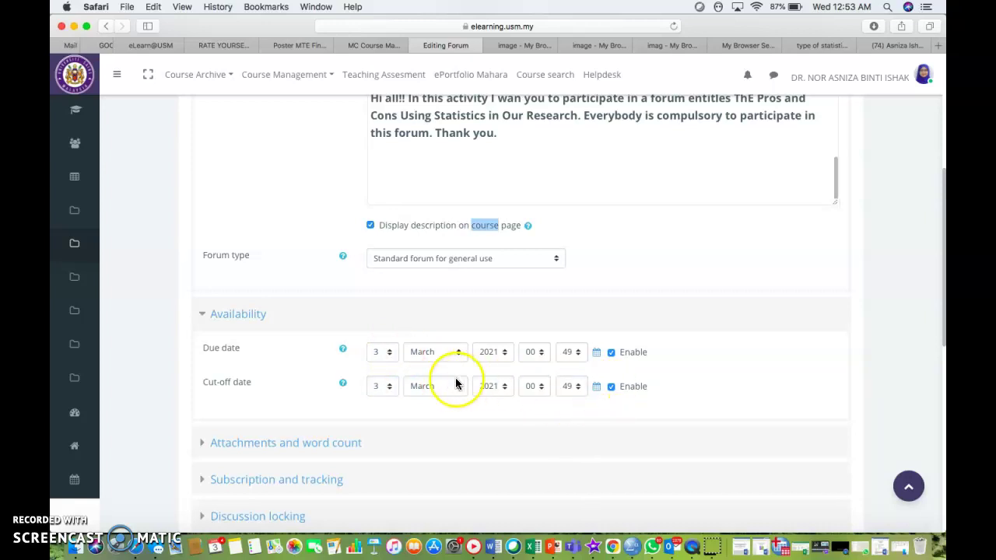
left_click(391, 387)
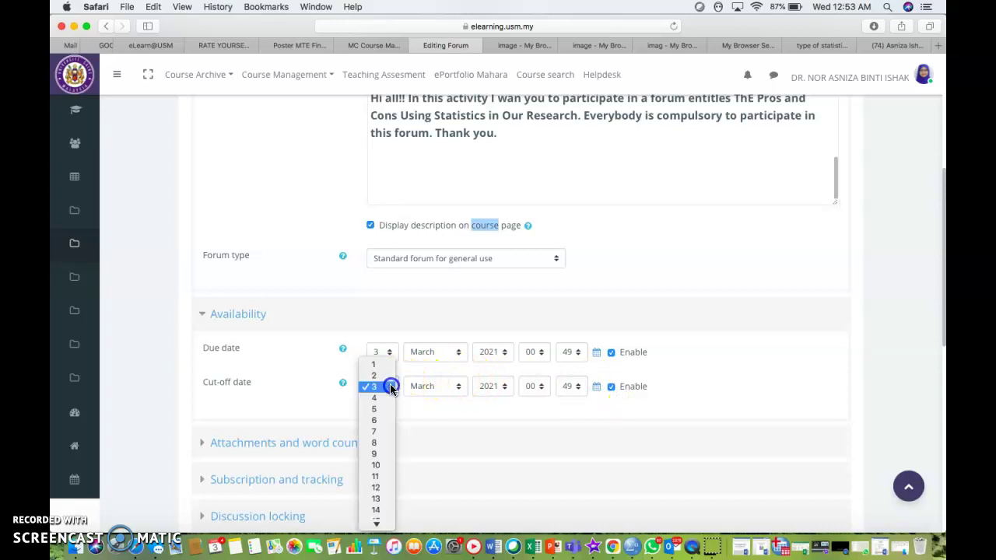
left_click(384, 465)
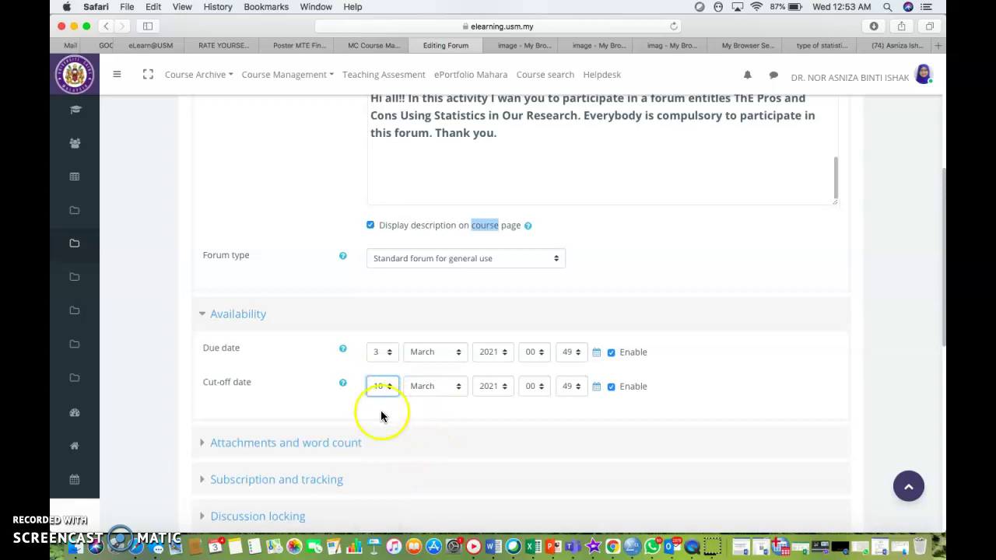
Allow up to 5 attachments per post and reveal the Subscription and tracking settings
left_click(353, 442)
scroll(432, 428, "down", 1)
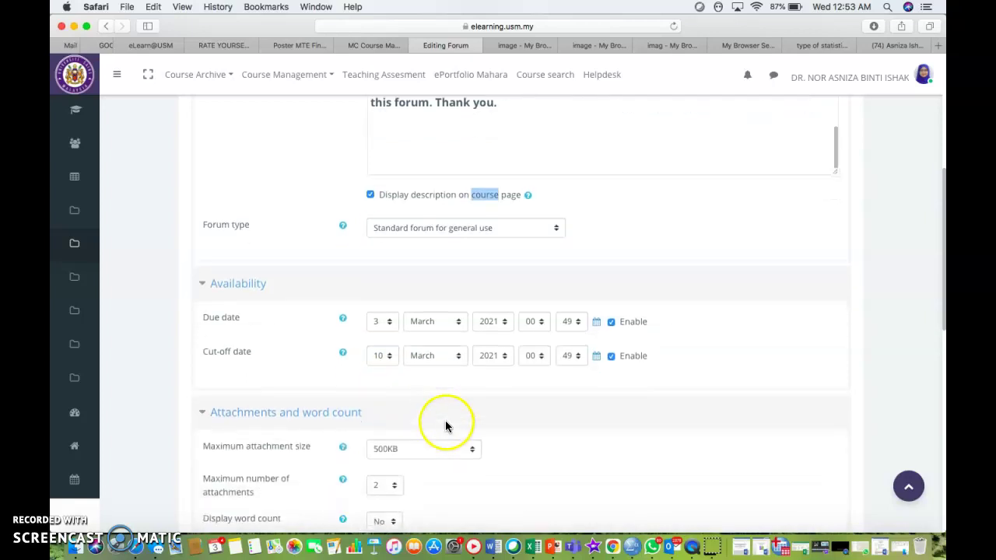
scroll(556, 382, "down", 2)
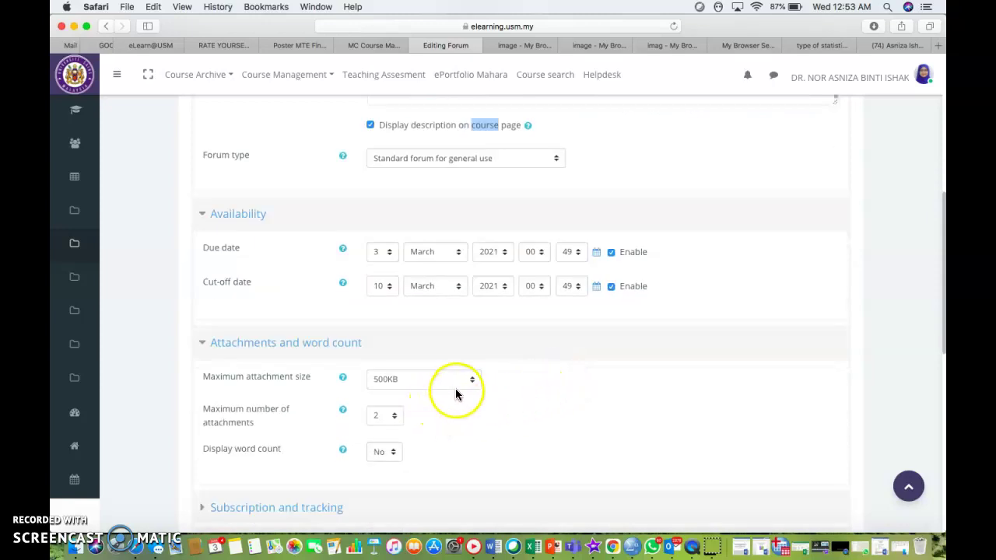
left_click(394, 419)
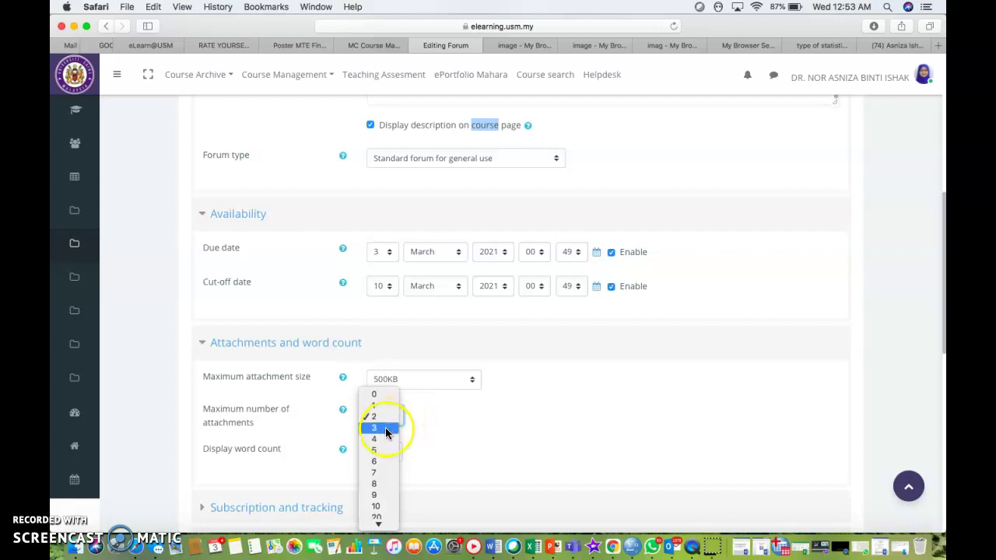
left_click(380, 449)
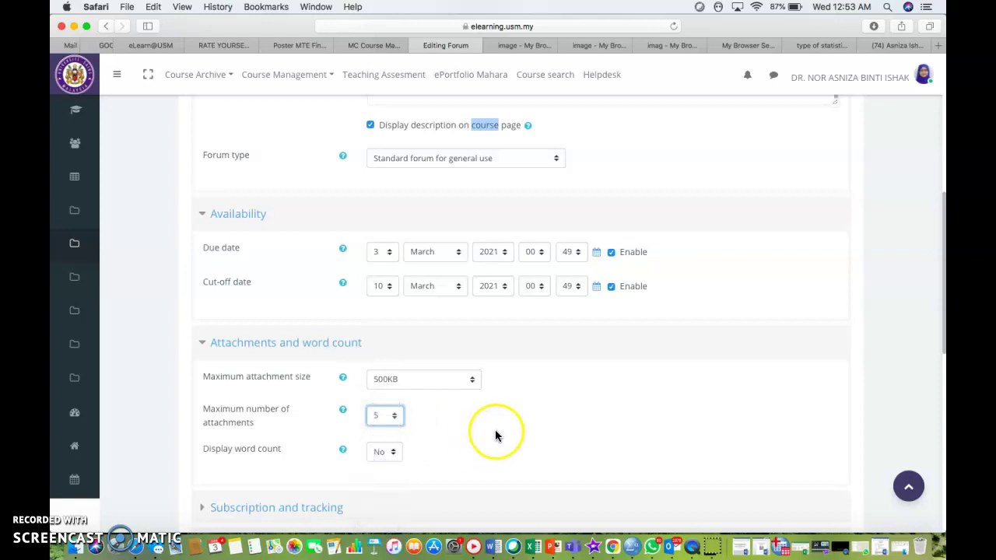
scroll(496, 432, "down", 3)
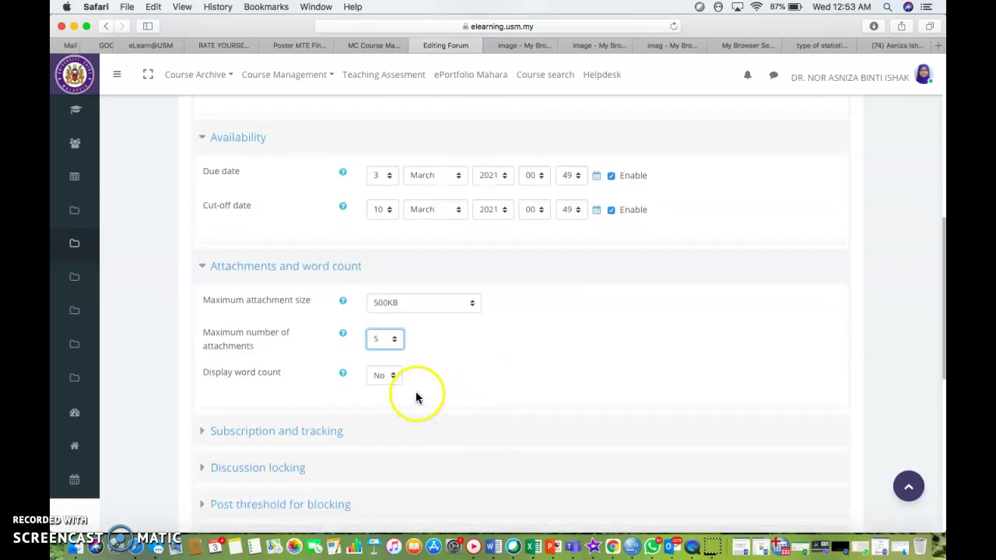
left_click(283, 431)
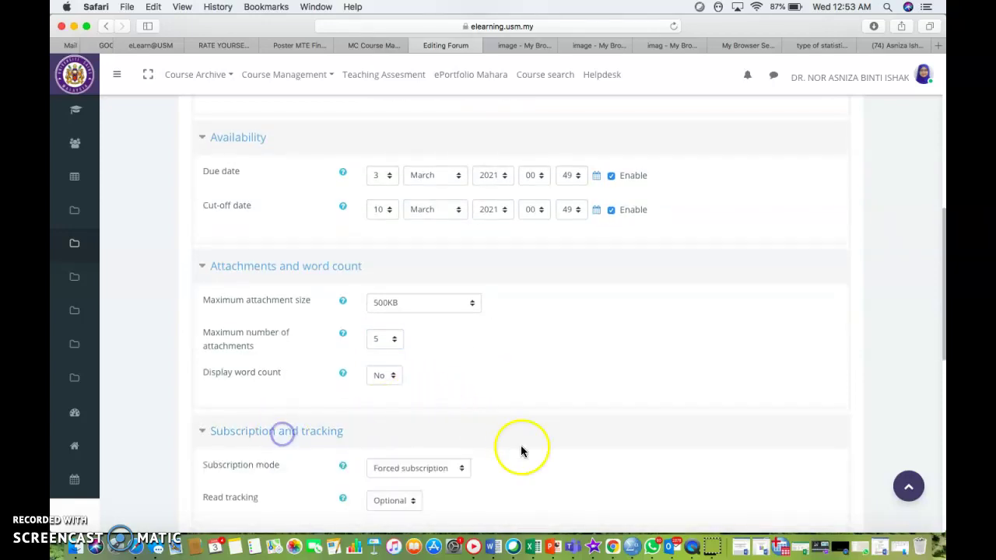
Expand Discussion locking, then save the forum and return to the course page
scroll(517, 448, "down", 5)
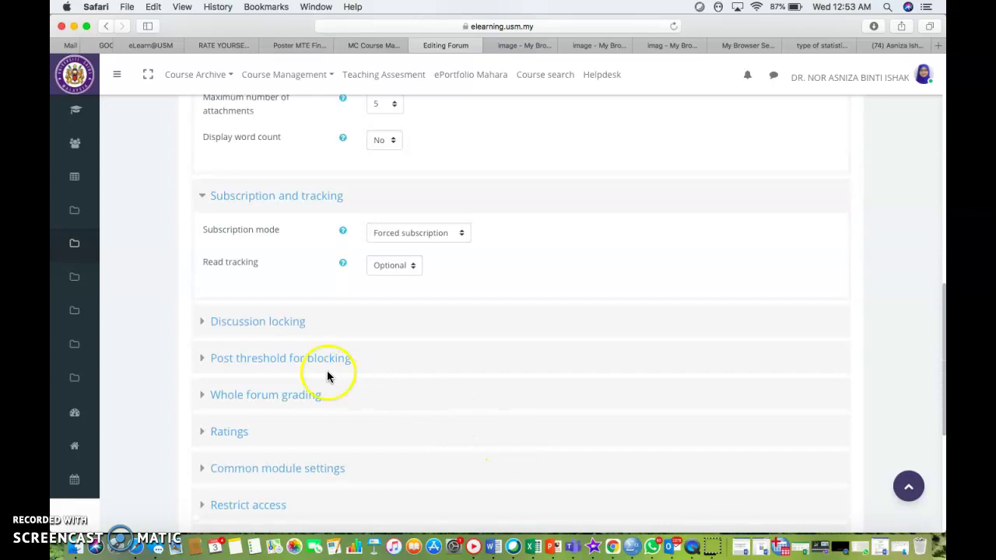
left_click(270, 321)
scroll(393, 379, "down", 3)
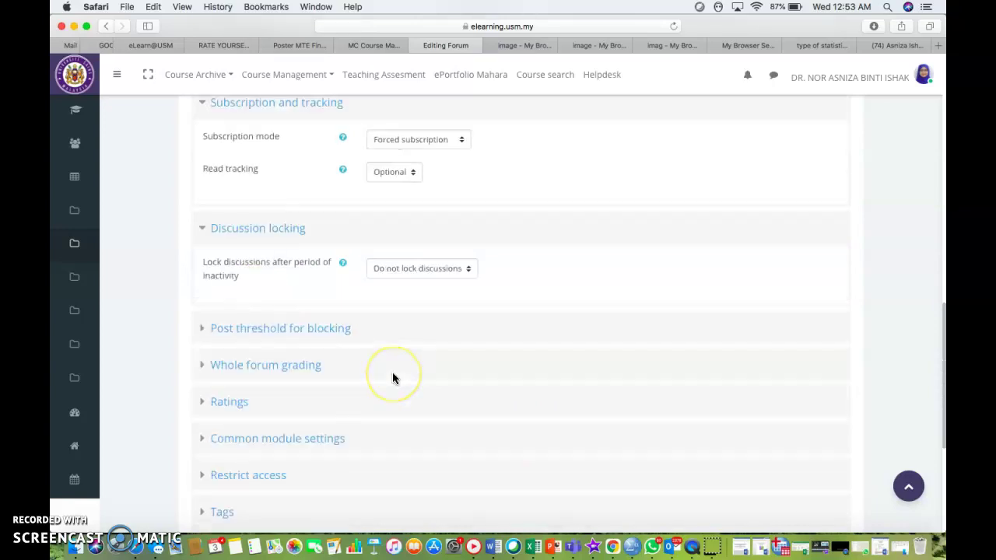
scroll(392, 372, "down", 5)
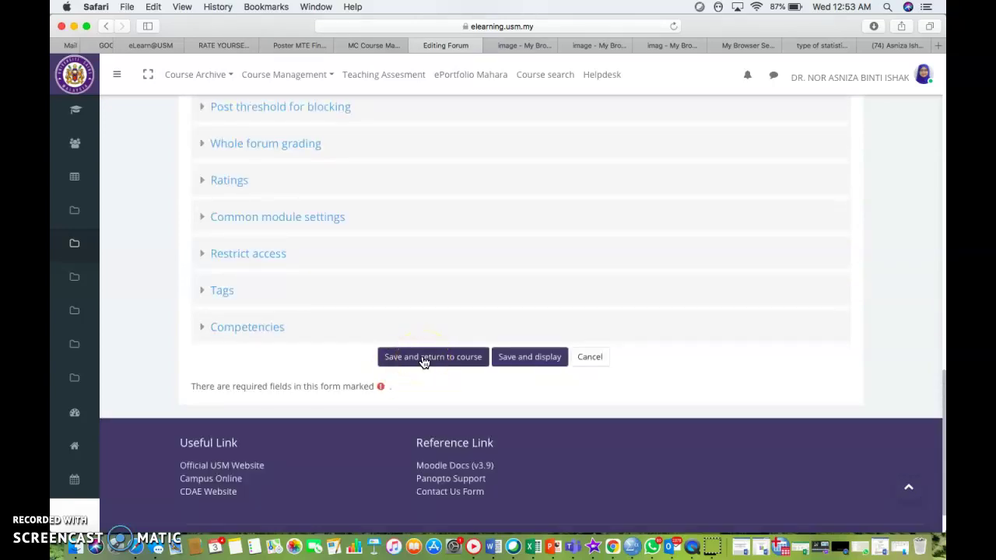
left_click(424, 360)
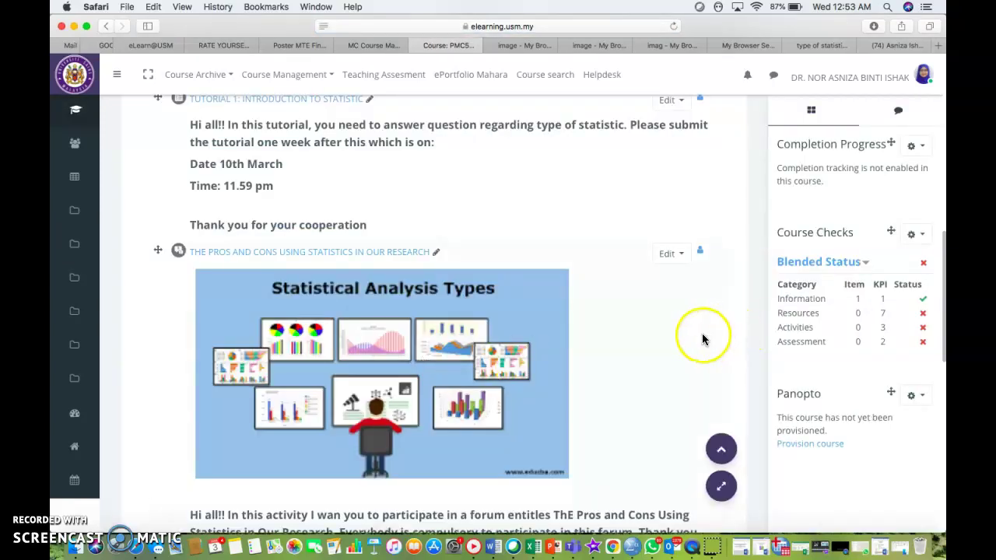
Go into the THE PROS AND CONS USING STATISTICS IN OUR RESEARCH forum from the course page
scroll(702, 337, "down", 2)
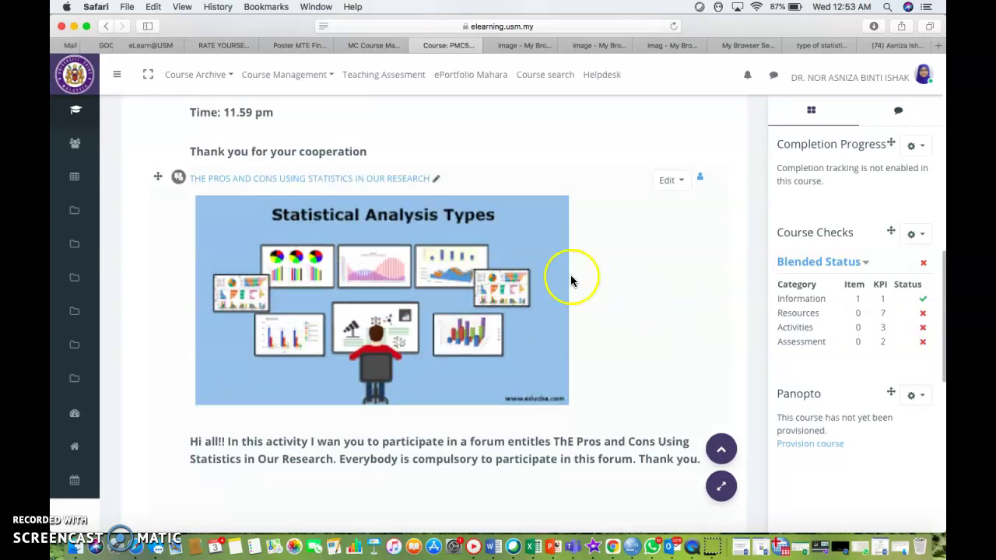
left_click(349, 179)
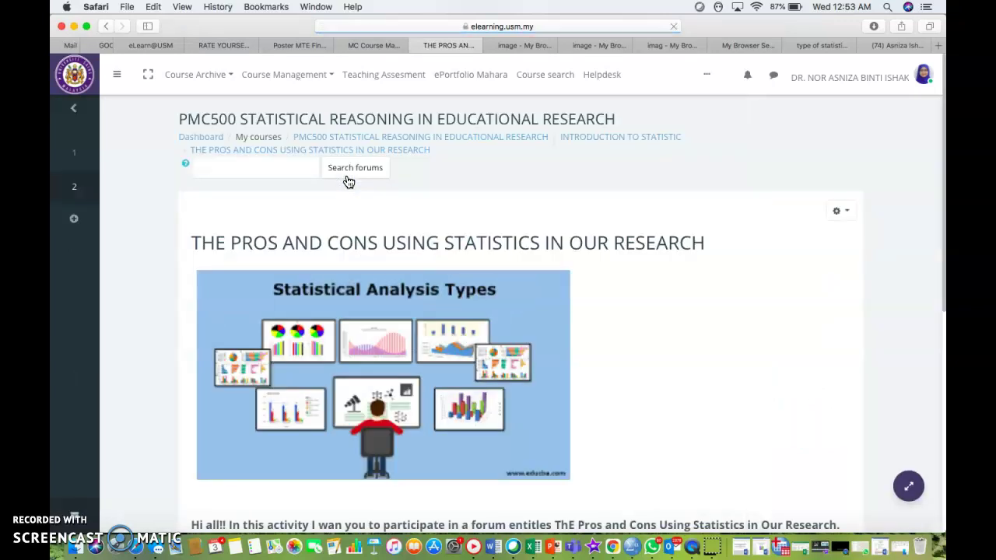
scroll(536, 292, "down", 10)
scroll(583, 320, "up", 3)
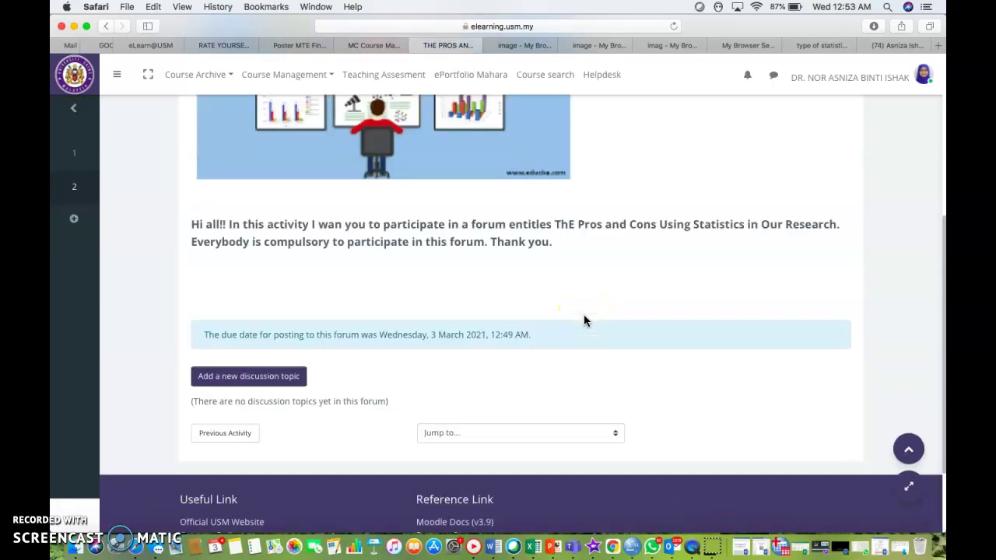
Start a new forum discussion with the subject 'THE PROS OF STATISTICS'
left_click(277, 381)
scroll(477, 391, "down", 1)
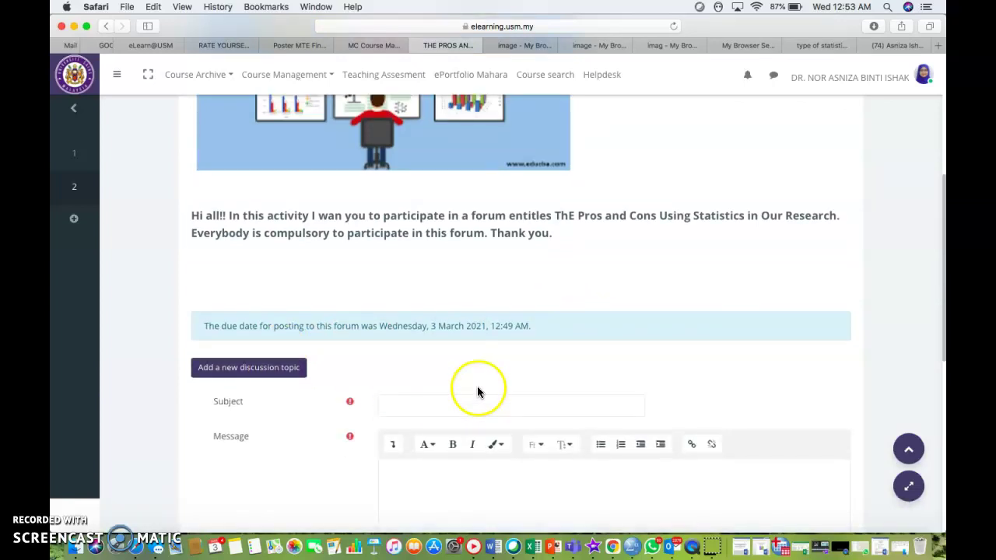
scroll(434, 382, "up", 3)
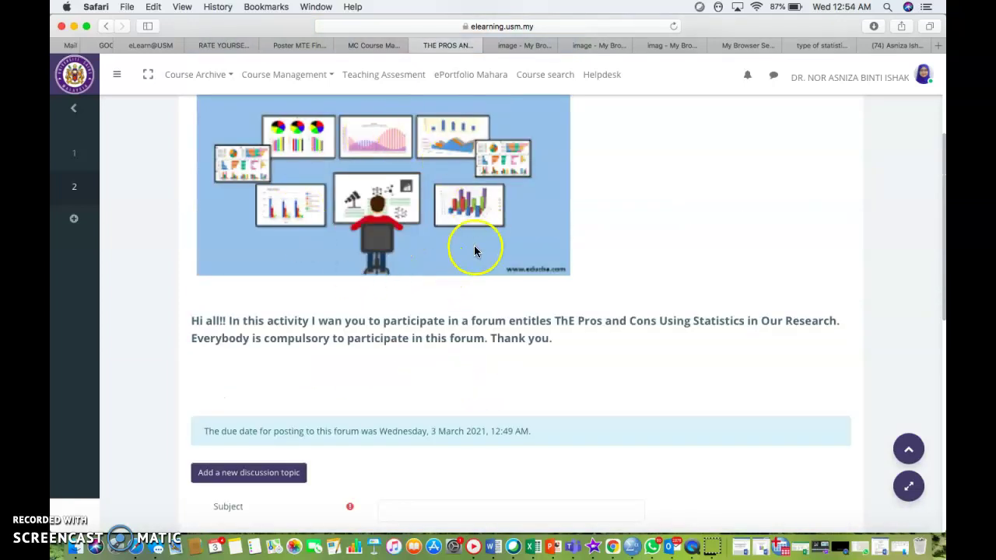
scroll(471, 251, "up", 1)
scroll(506, 273, "down", 6)
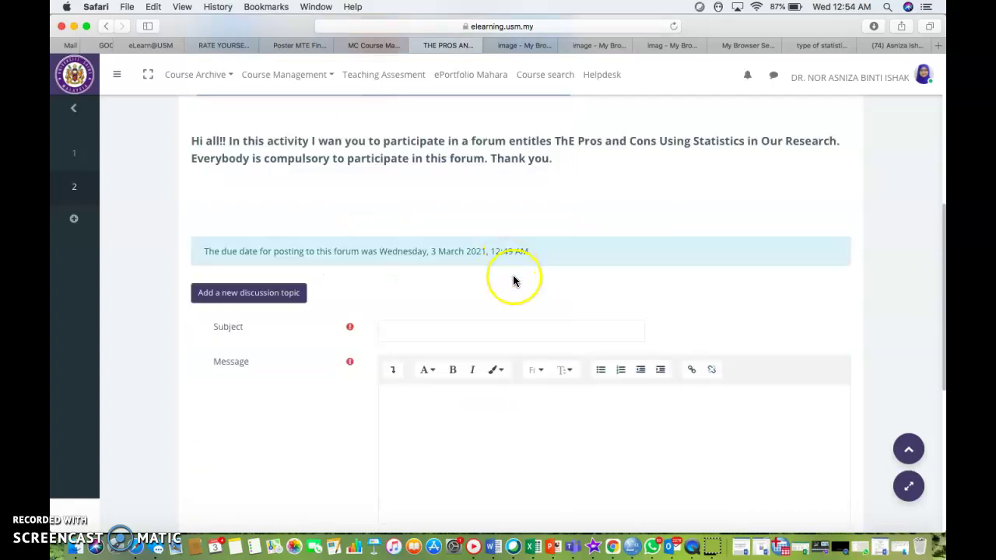
left_click(464, 333)
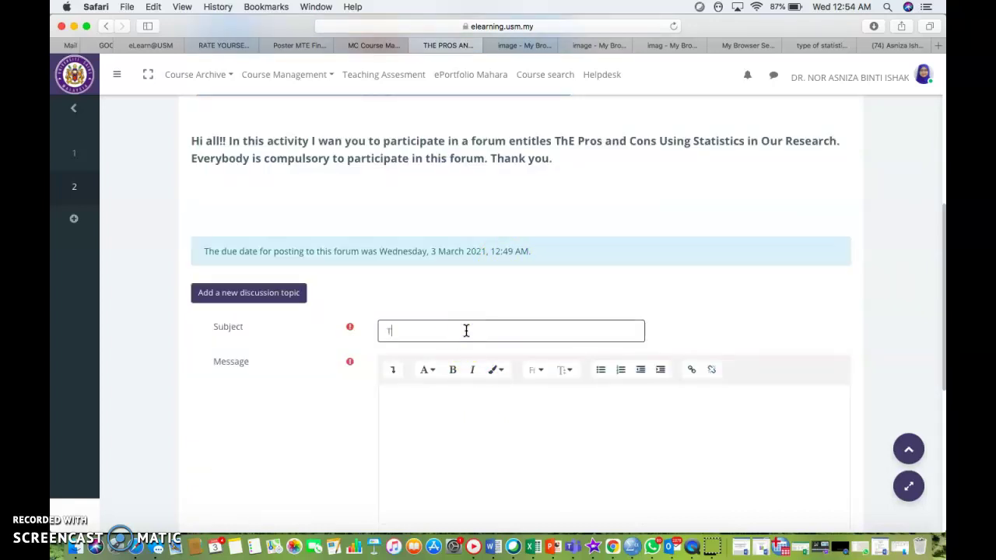
type("THE PROS OF STATISTICS")
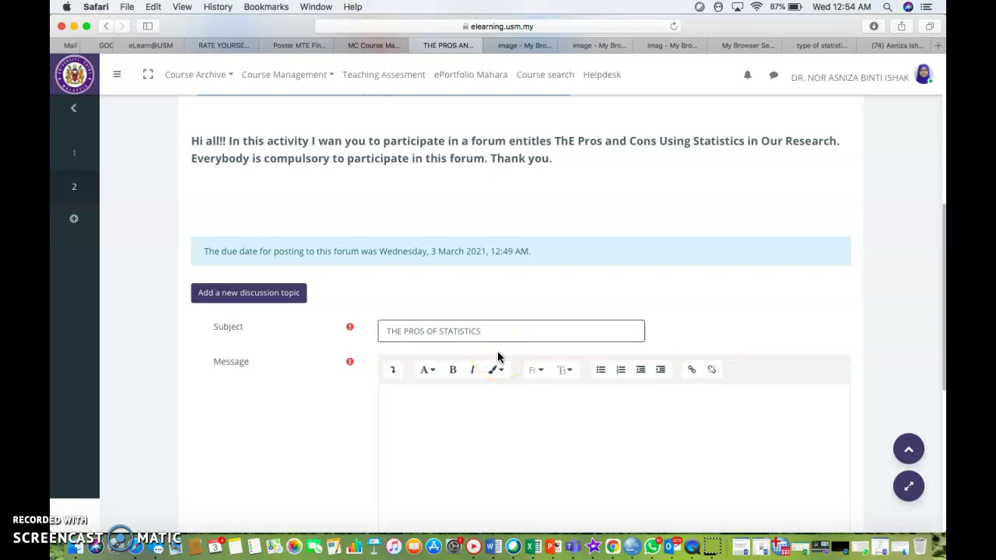
Write the message body about statistics' many advantages for research
scroll(556, 366, "down", 1)
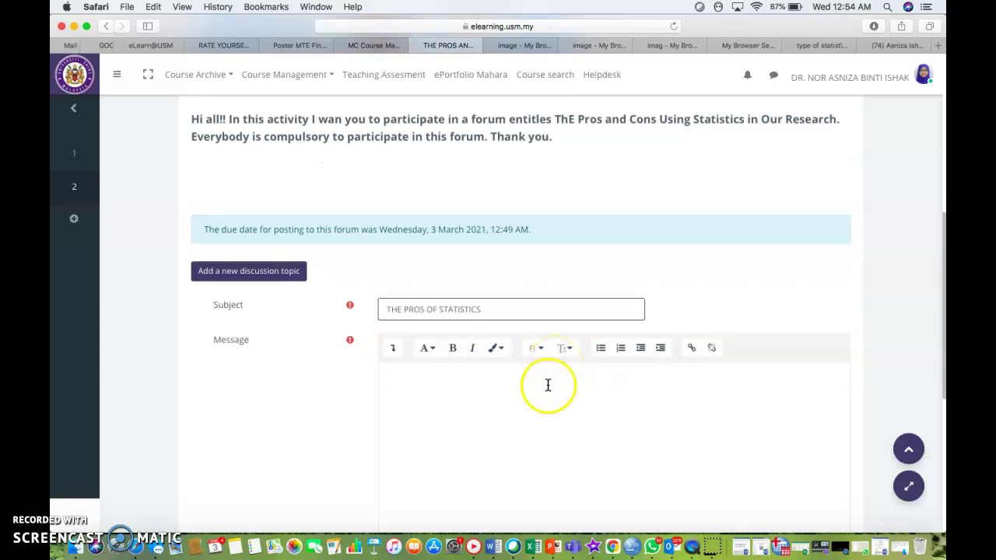
left_click(547, 384)
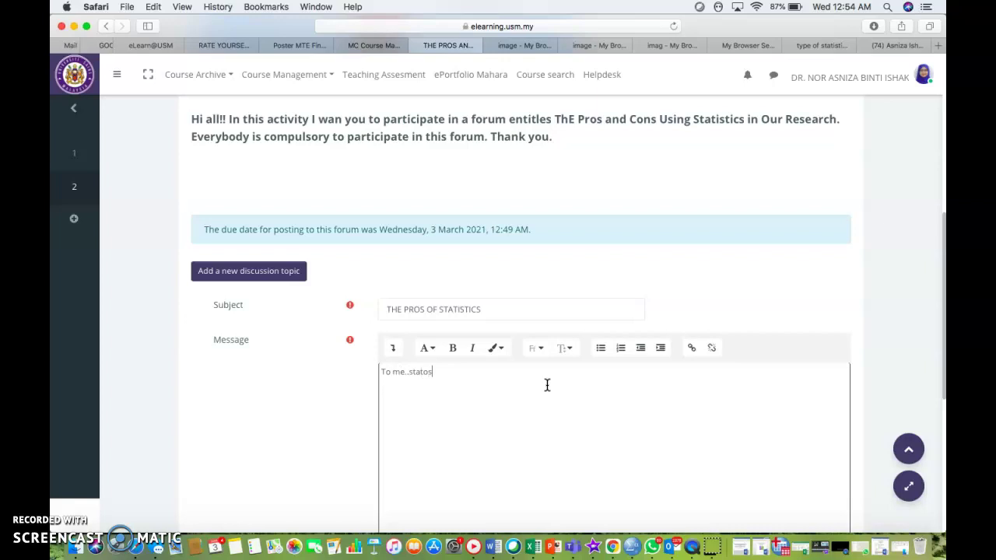
type("To me..statistics have a lot advantages for our research..bla..bla..bla...")
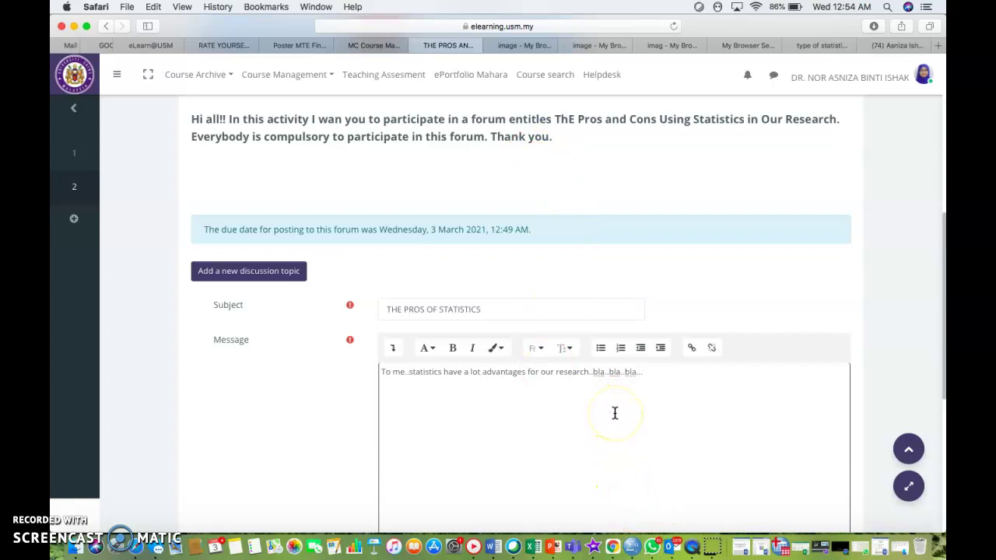
scroll(615, 413, "down", 10)
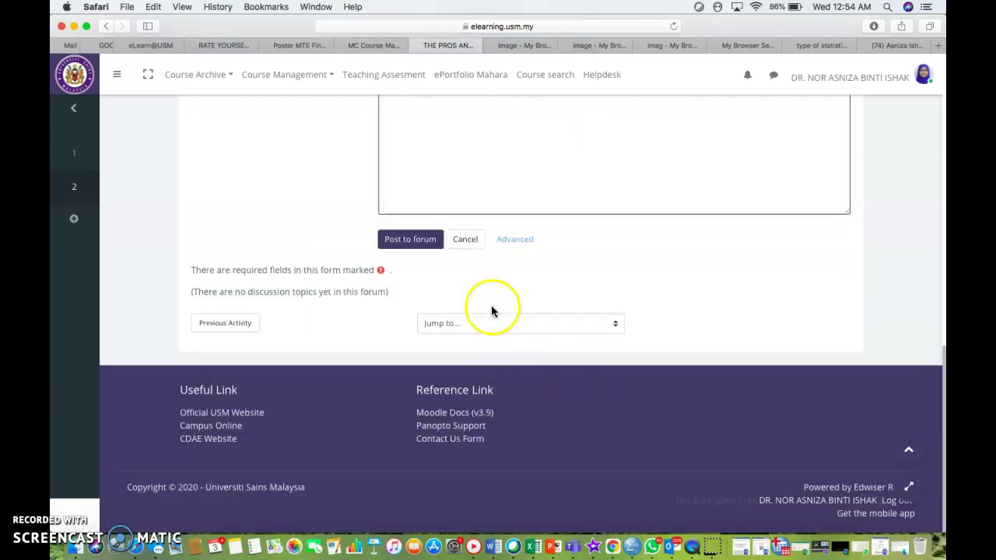
Post 'THE PROS OF STATISTICS' to the forum and open its discussion page
left_click(415, 240)
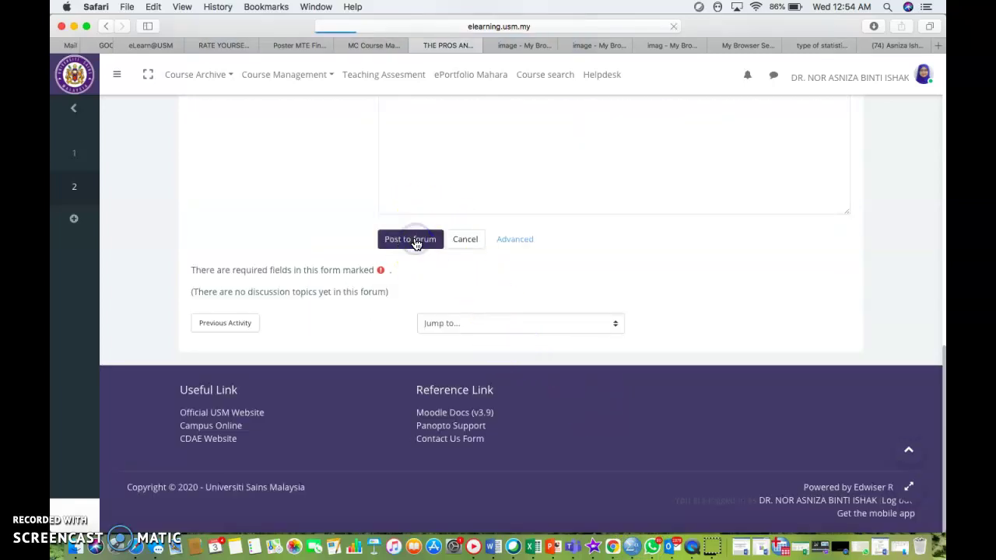
scroll(568, 321, "down", 5)
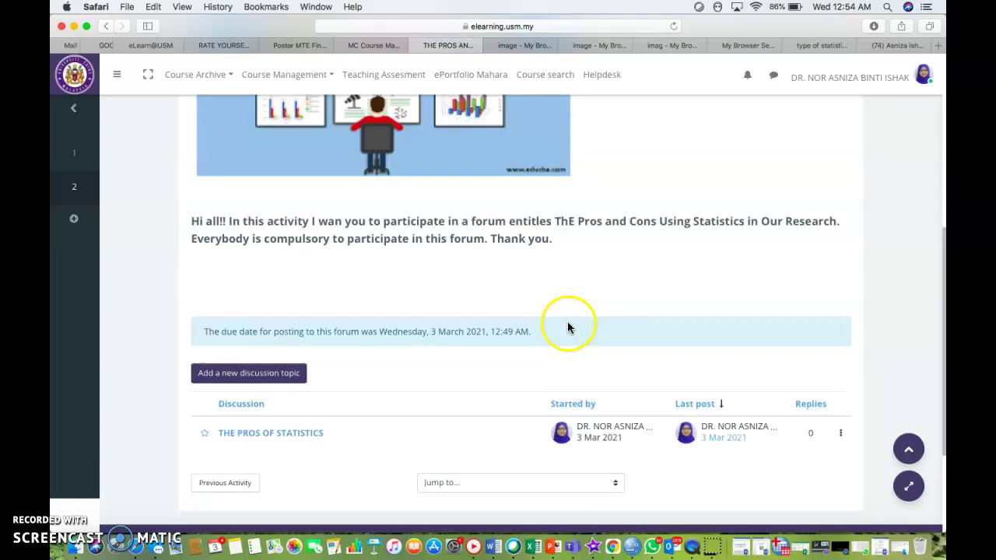
scroll(567, 327, "down", 2)
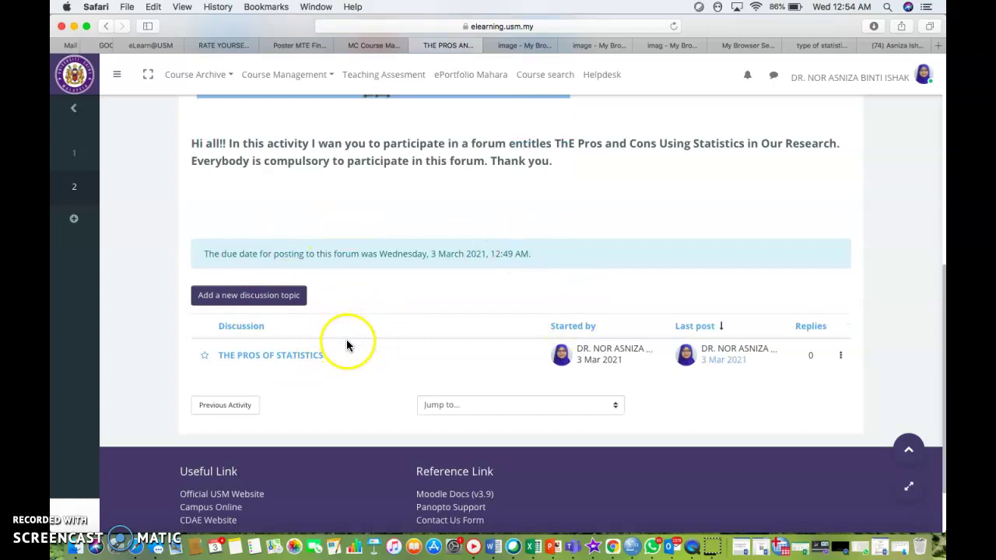
left_click(300, 360)
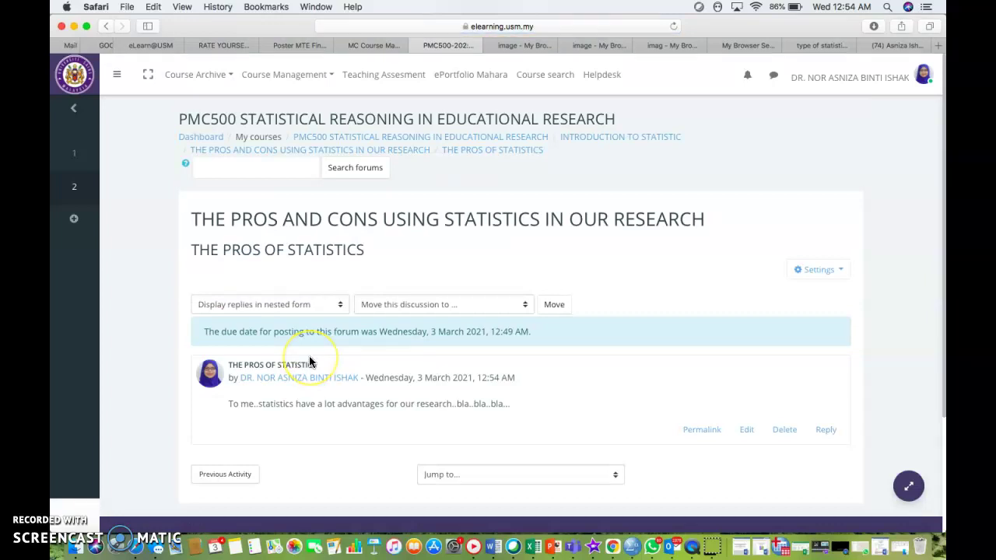
scroll(309, 362, "down", 3)
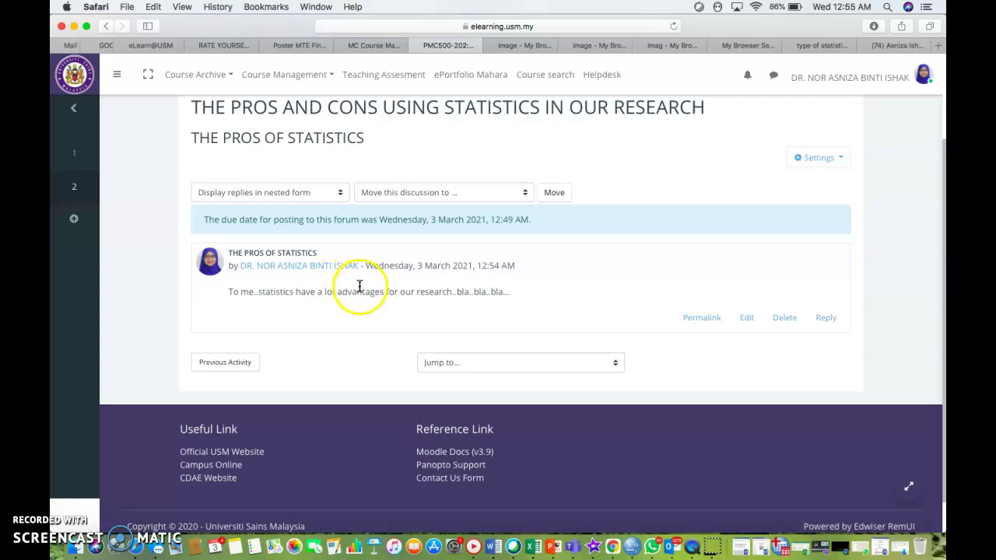
scroll(373, 282, "up", 2)
scroll(381, 279, "up", 3)
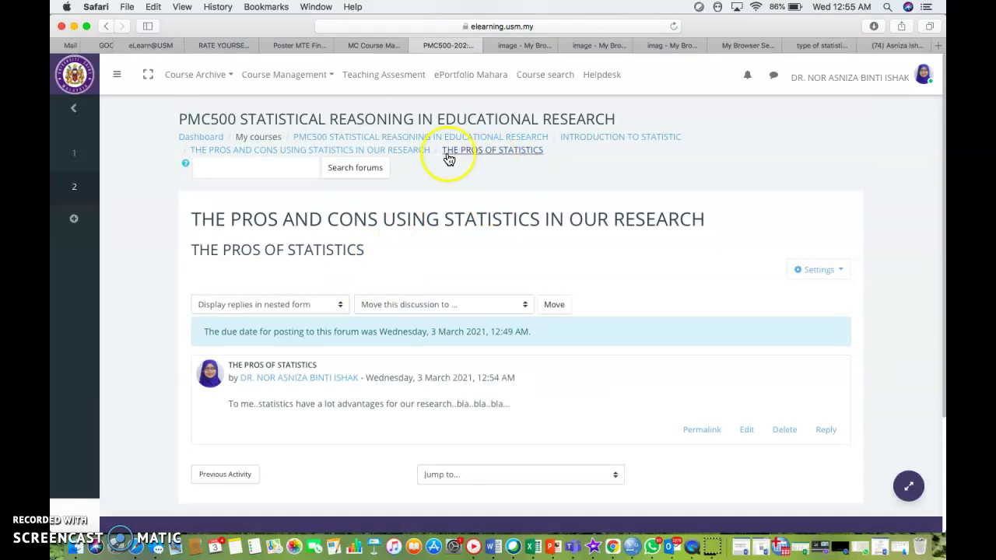
Return through the forum breadcrumb to the INTRODUCTION TO STATISTIC course page
left_click(405, 152)
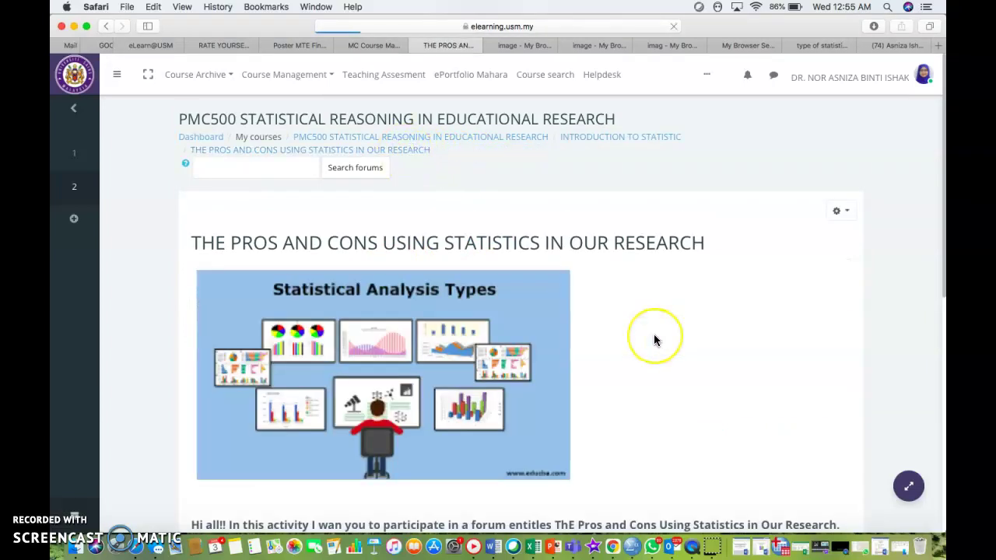
scroll(654, 334, "down", 5)
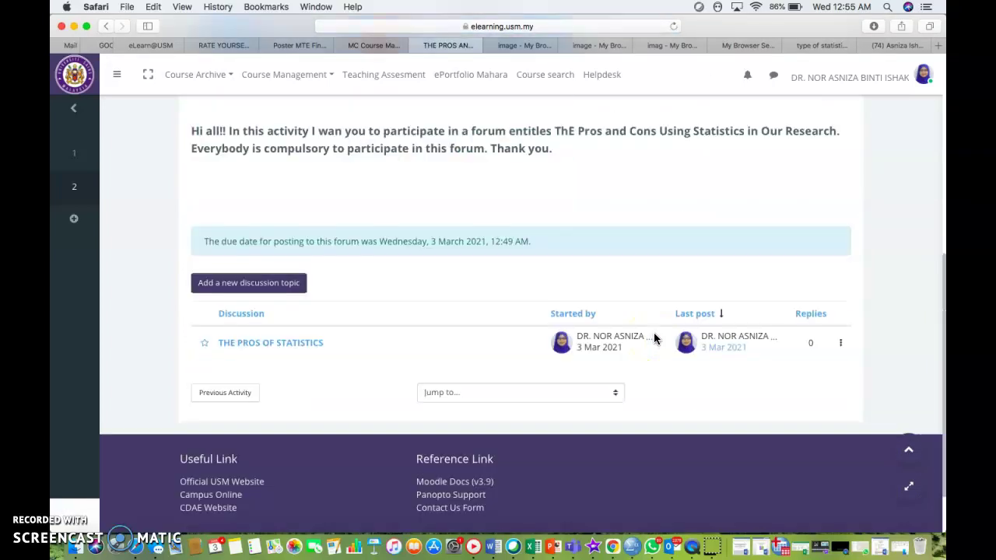
scroll(653, 332, "up", 5)
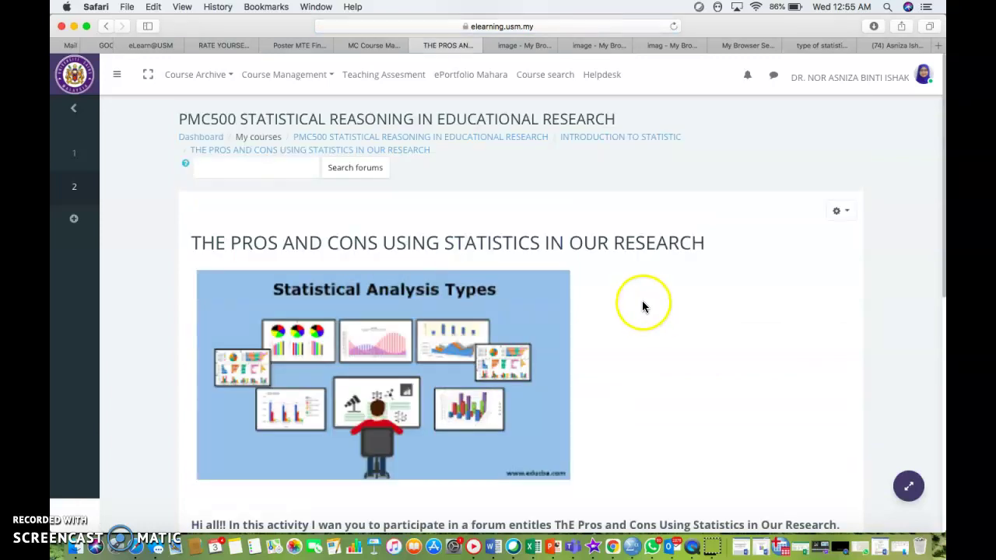
left_click(630, 137)
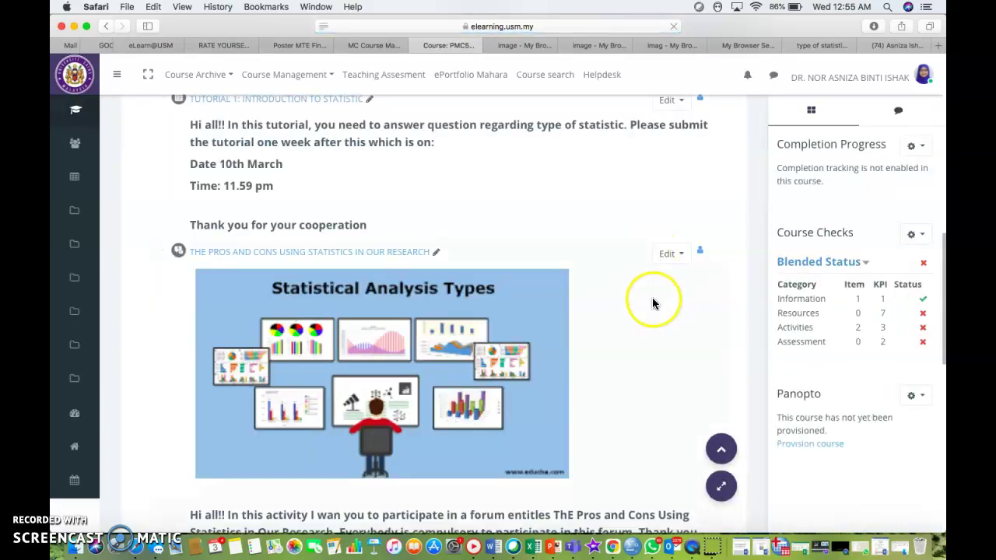
scroll(652, 301, "down", 2)
scroll(652, 303, "up", 2)
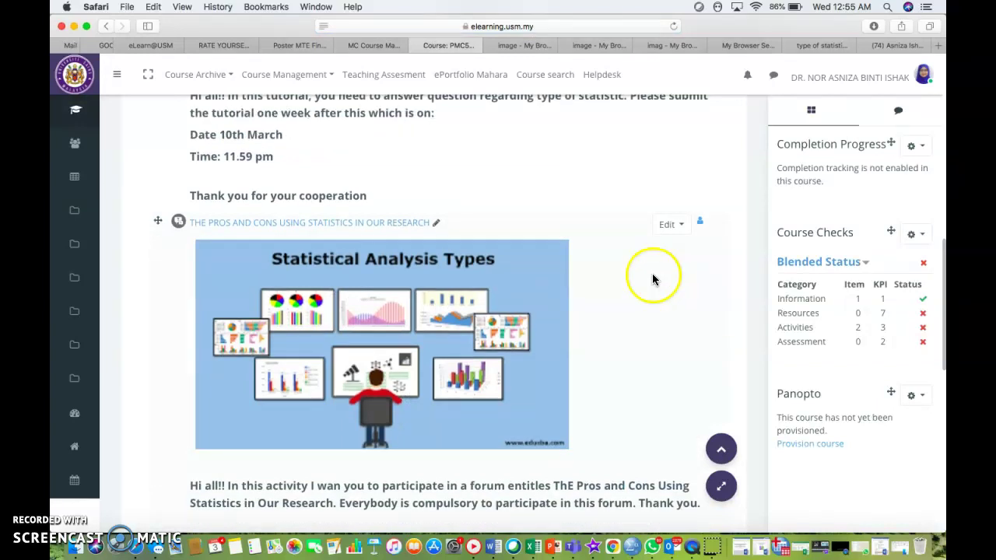